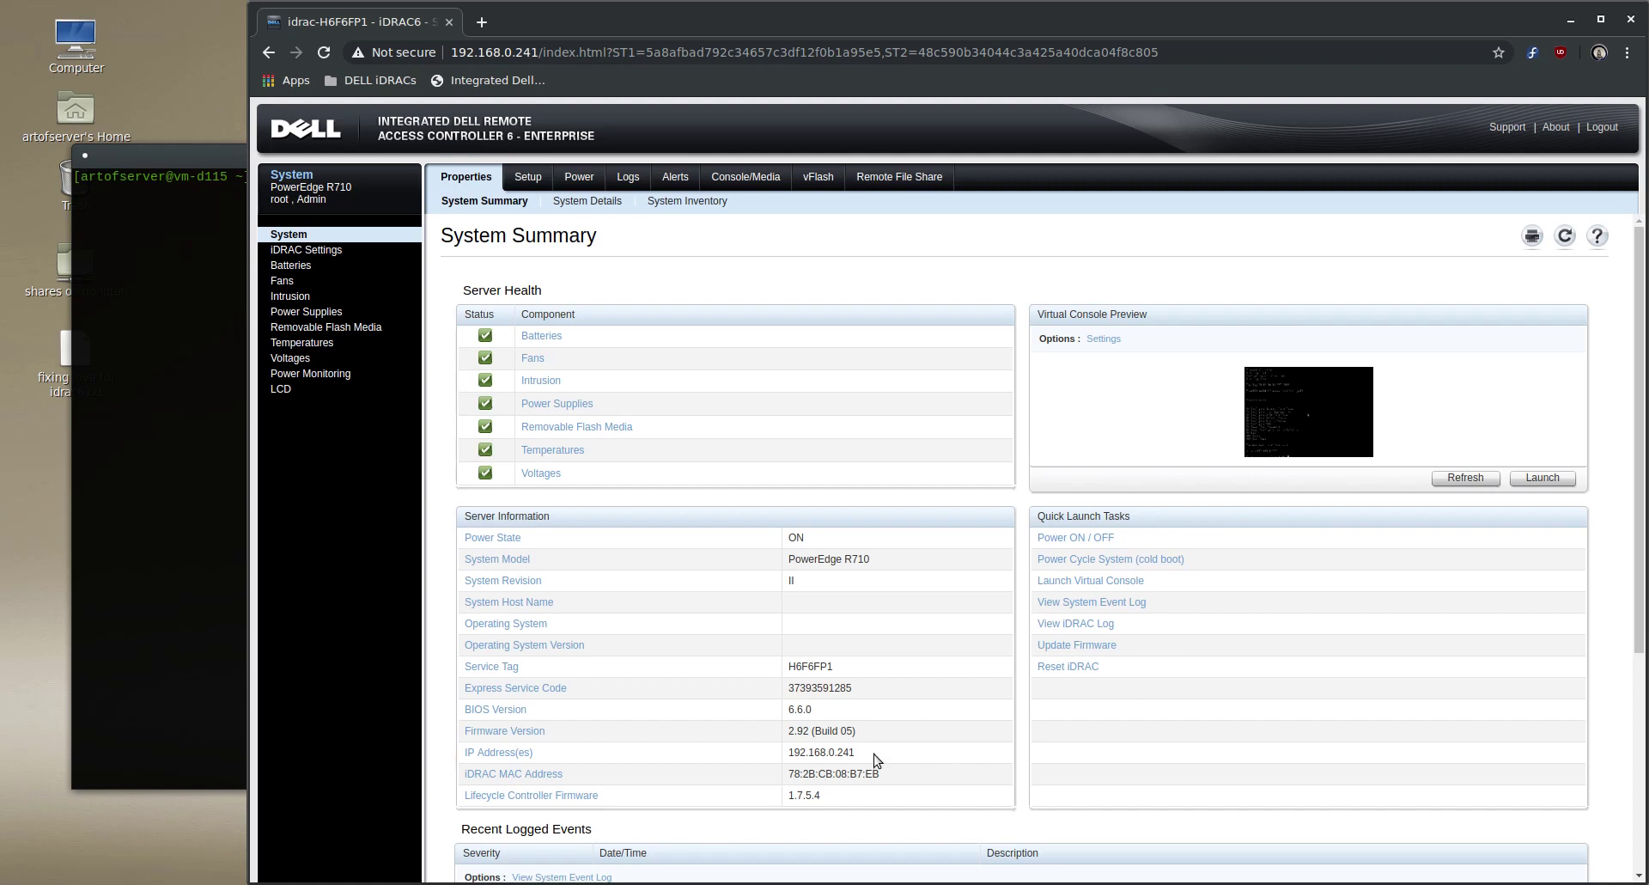
Step: Try to launch the server's virtual console from the downloaded viewer file, continuing past the untrusted connection warning
left_click_drag(860, 732, 788, 734)
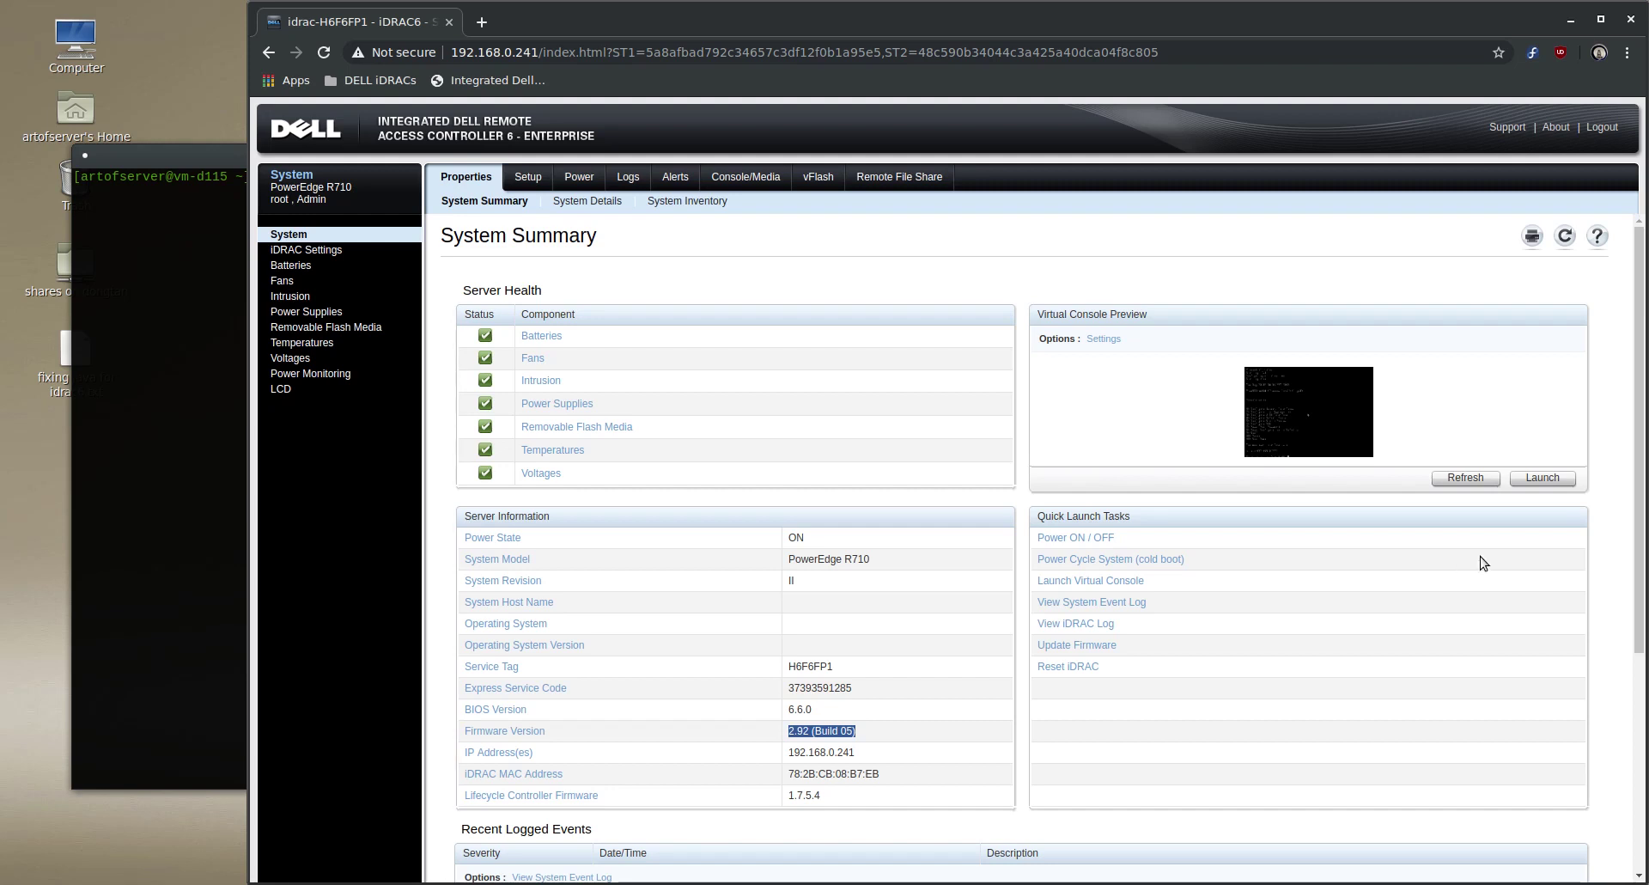
left_click(1538, 479)
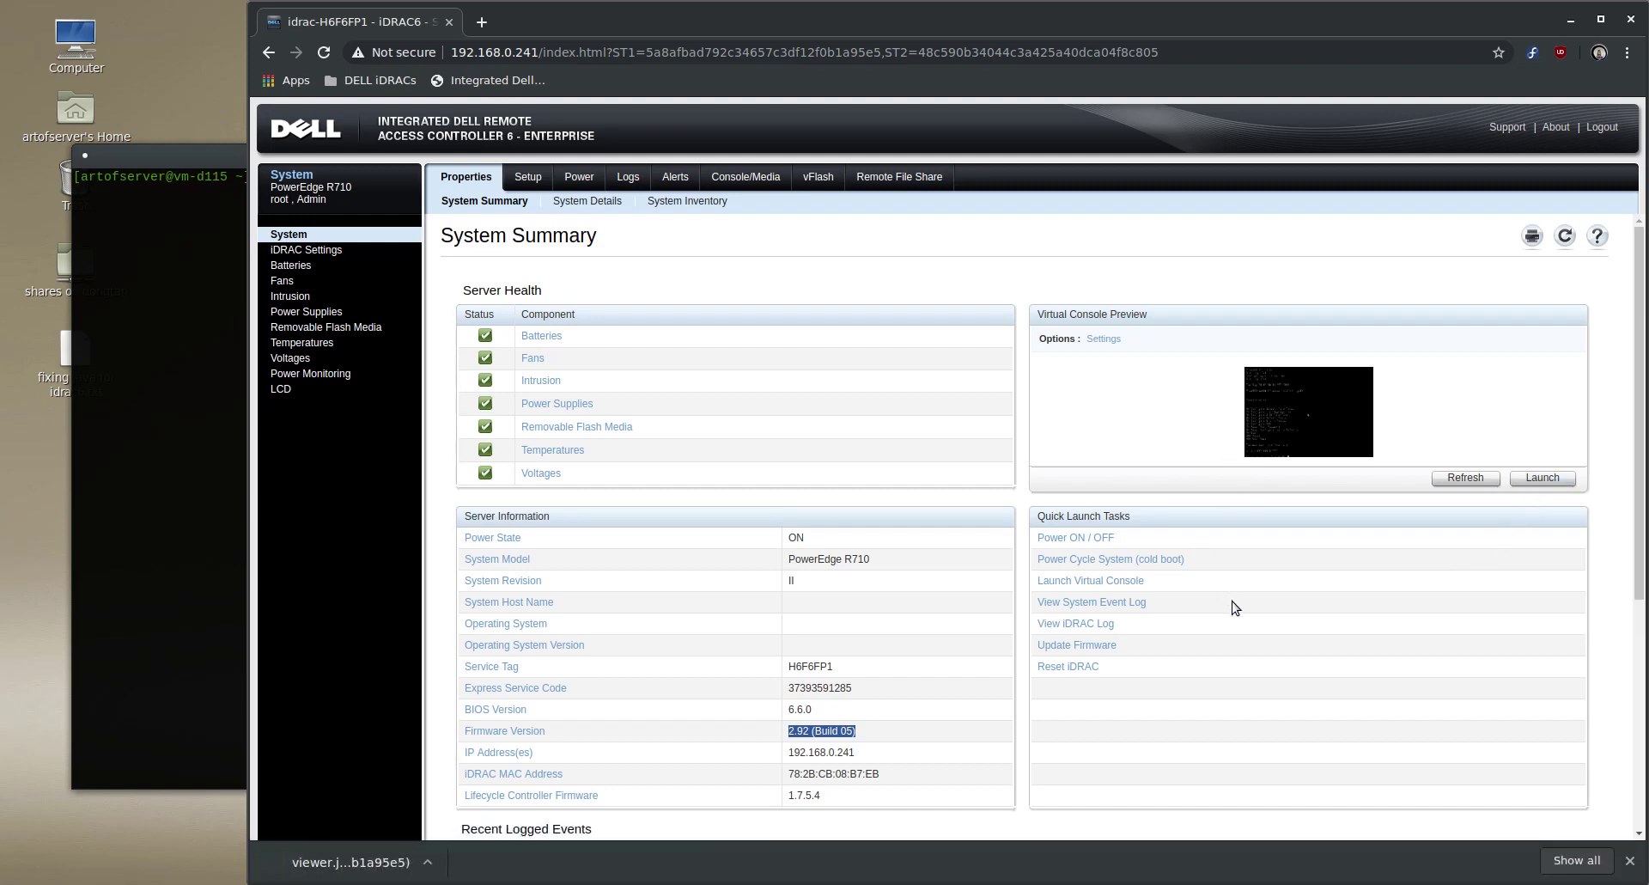
left_click(371, 870)
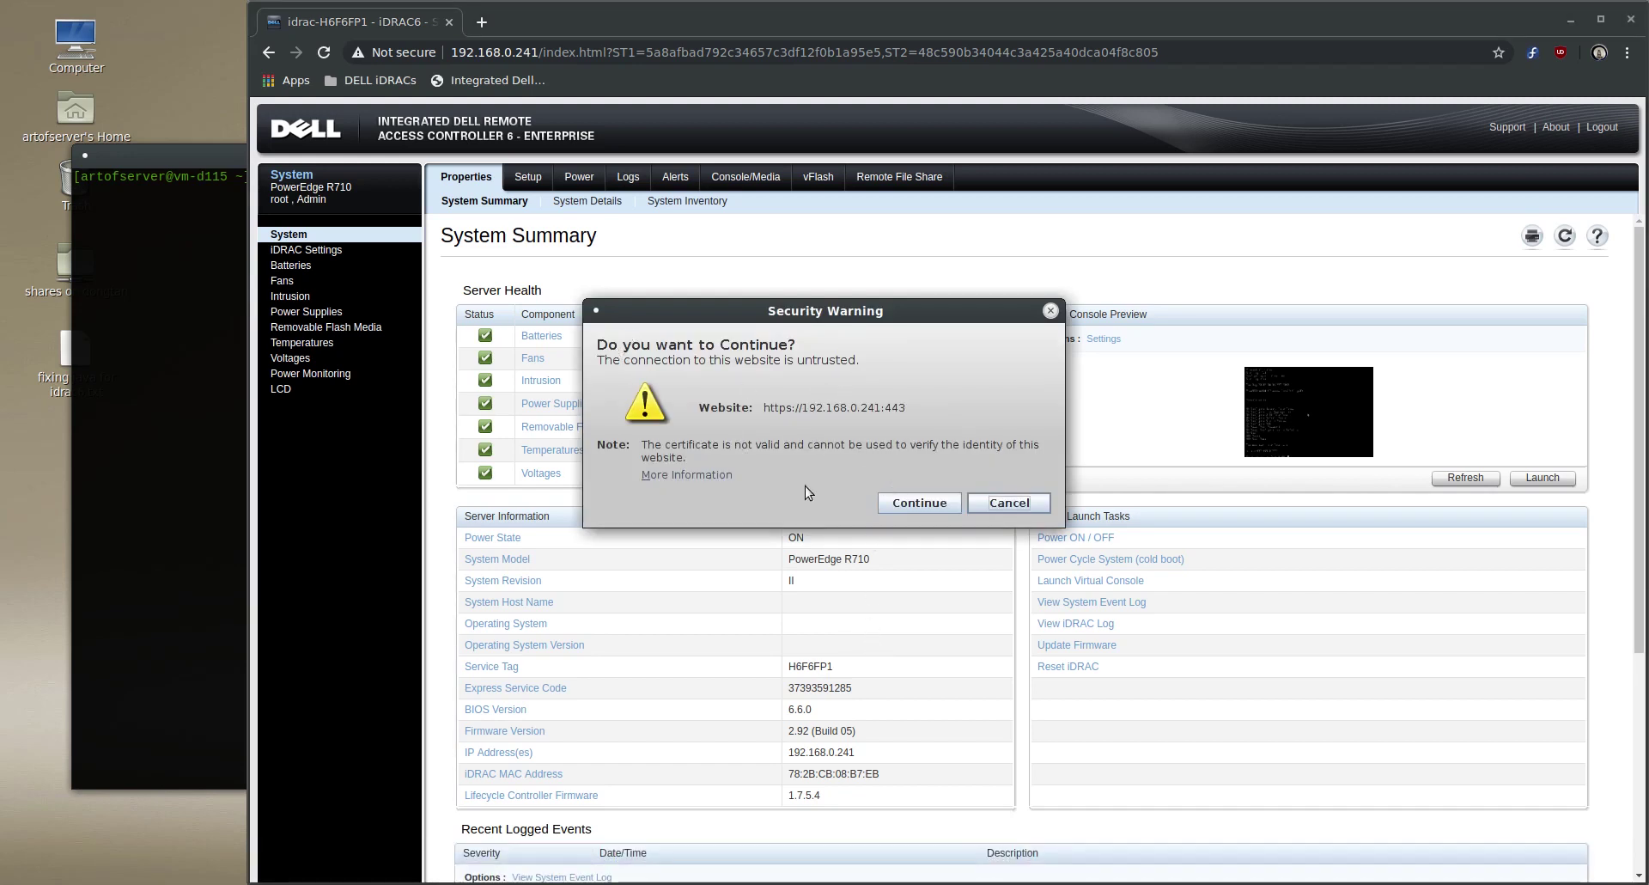
left_click(916, 509)
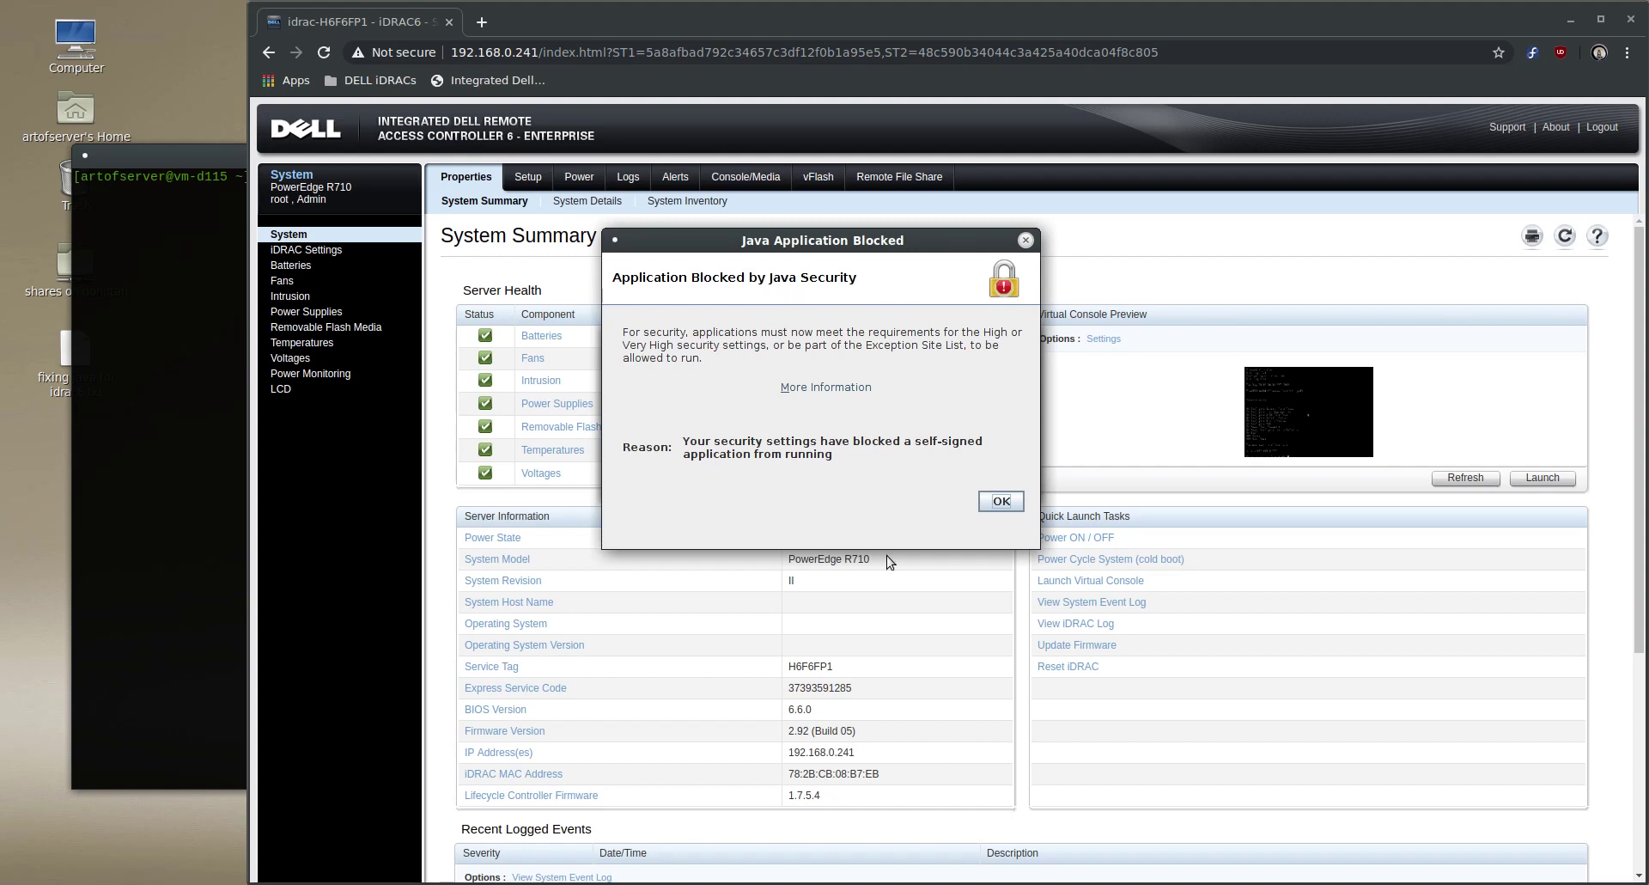
Step: Switch to the terminal, check the installed javaws and java versions, and dismiss the Java Application Blocked dialog
left_click(198, 428)
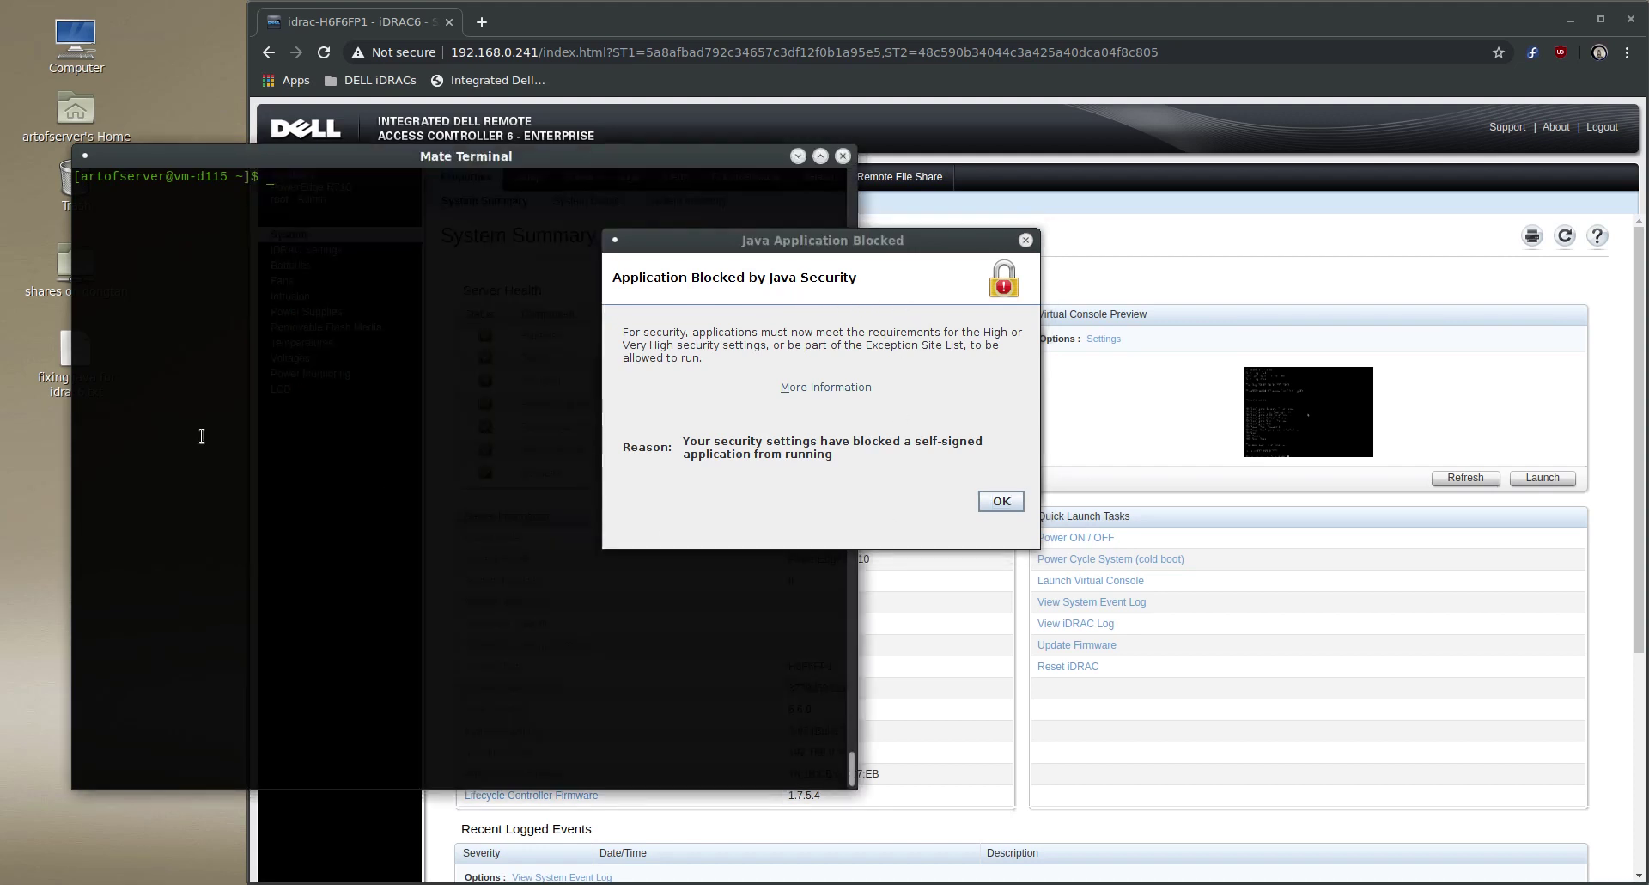
type("javaws -version")
key("Return")
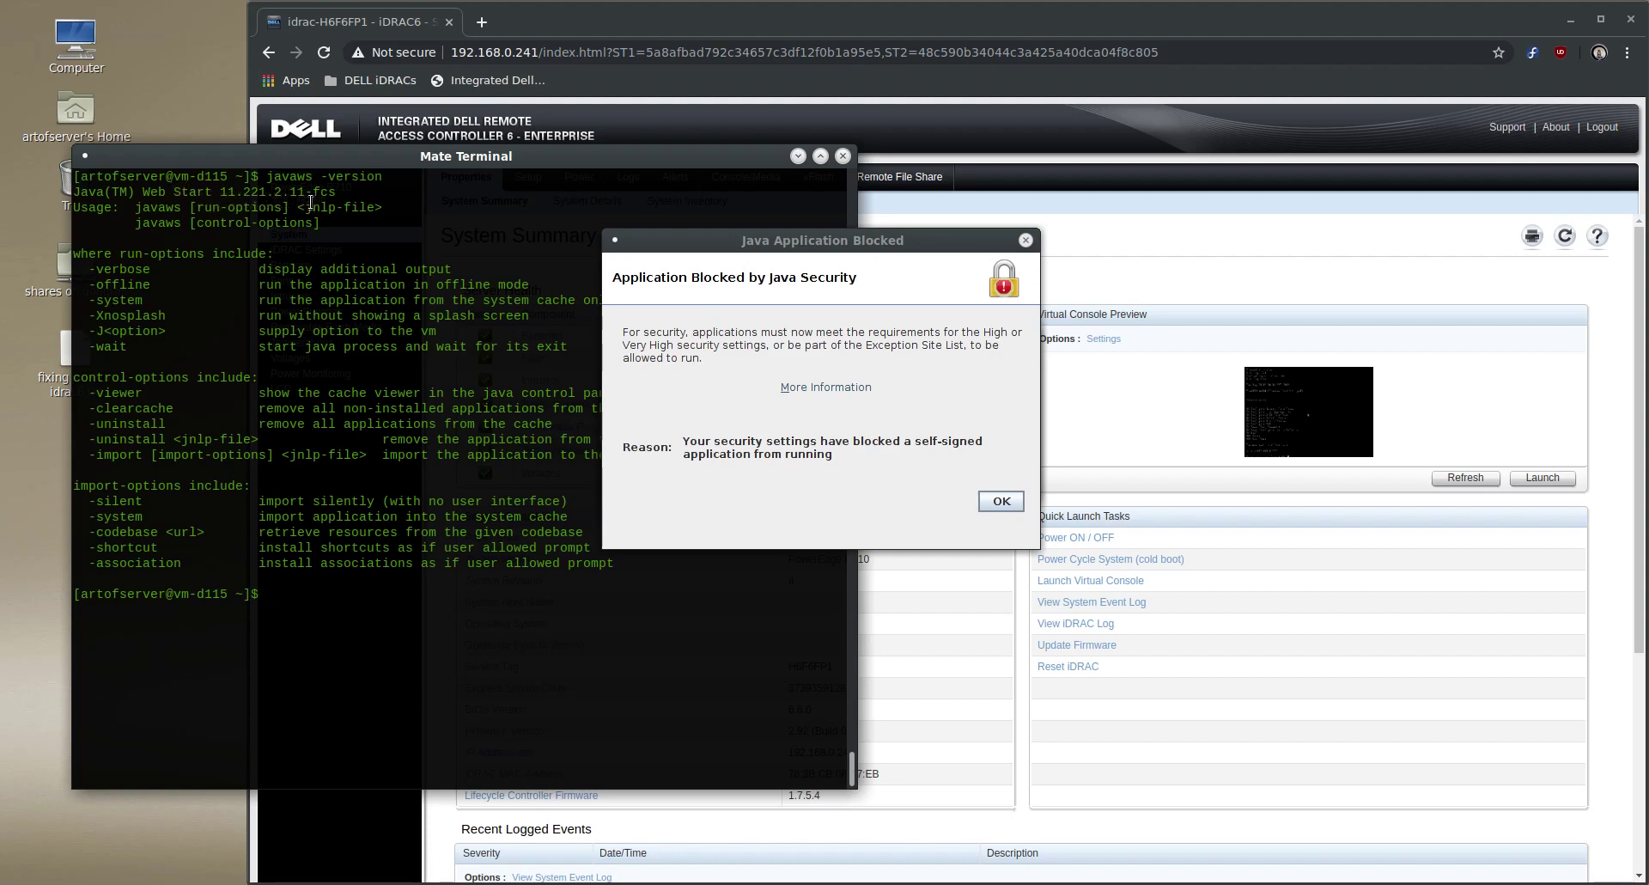
type("java -version")
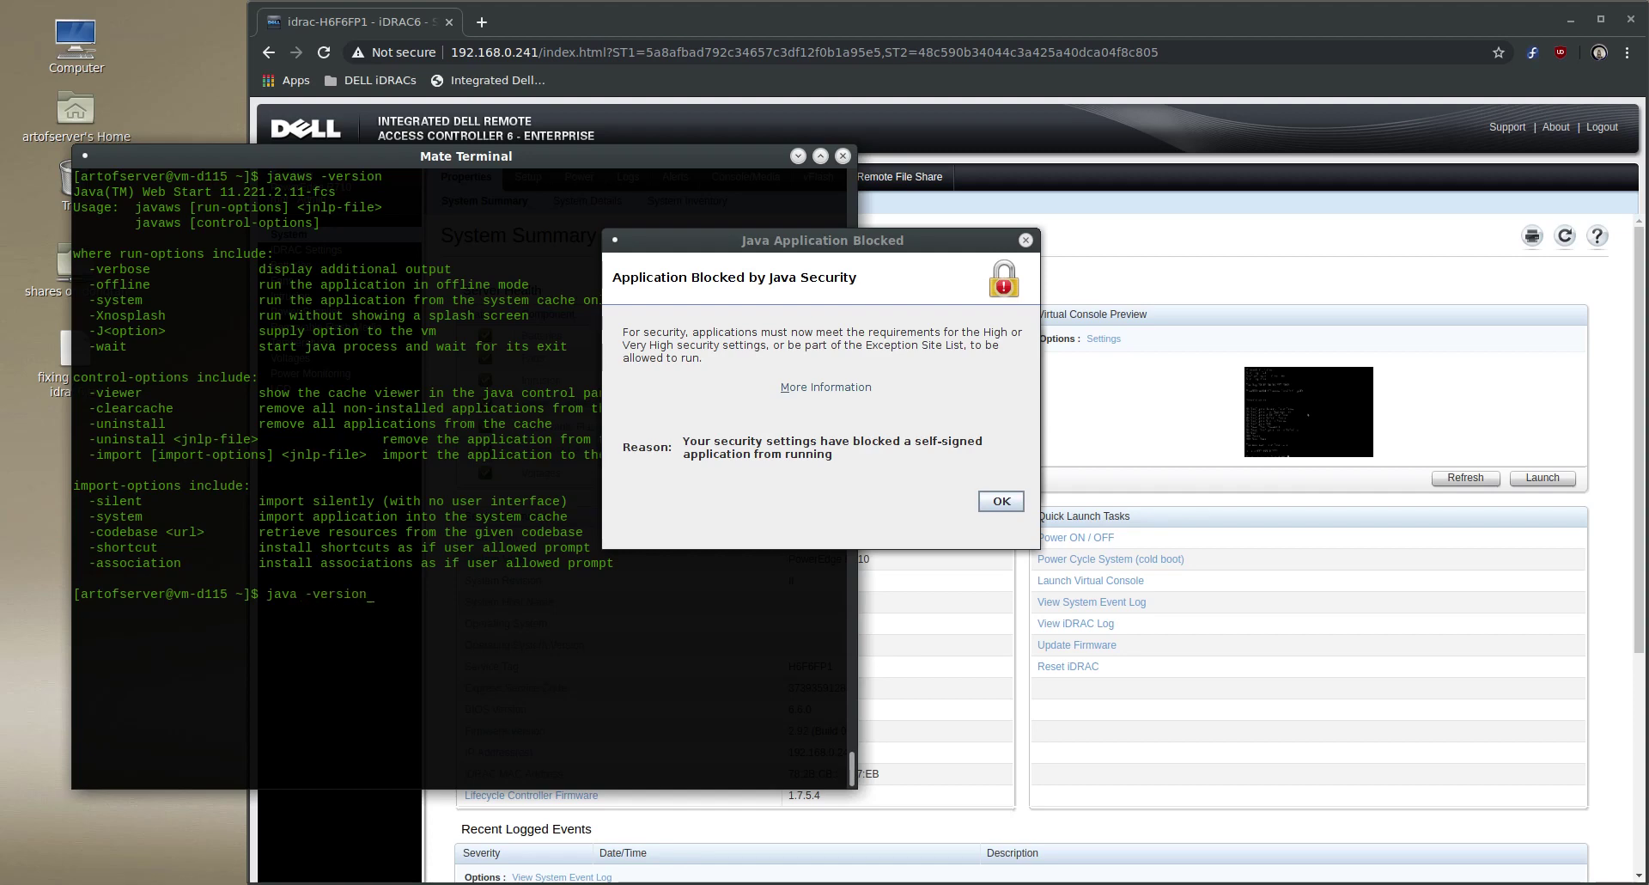
key("Return")
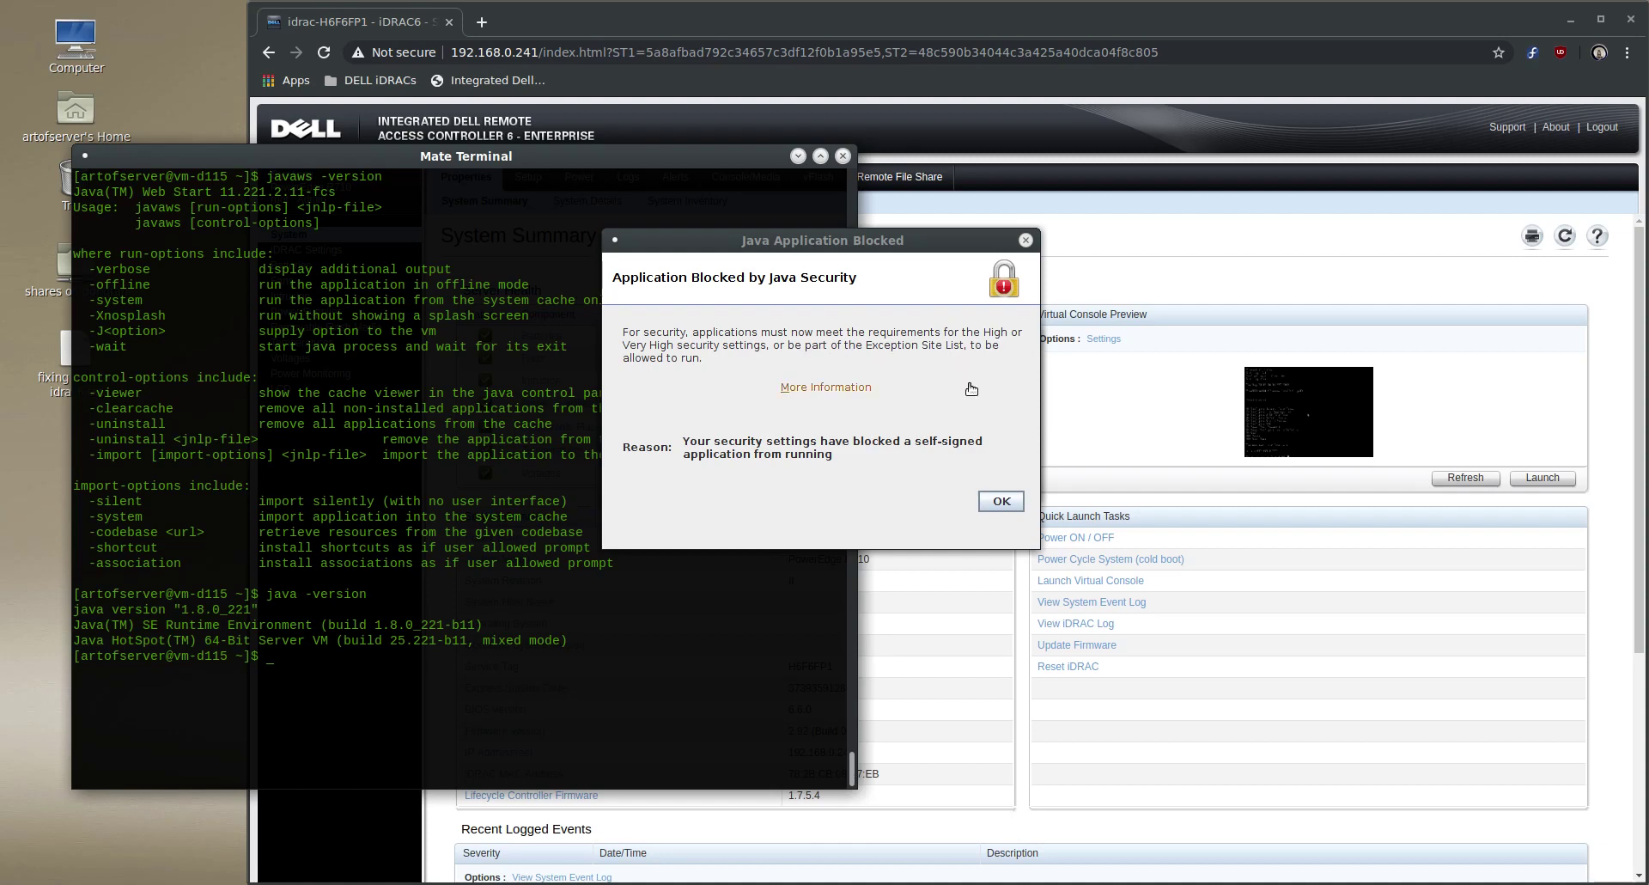
left_click(1002, 503)
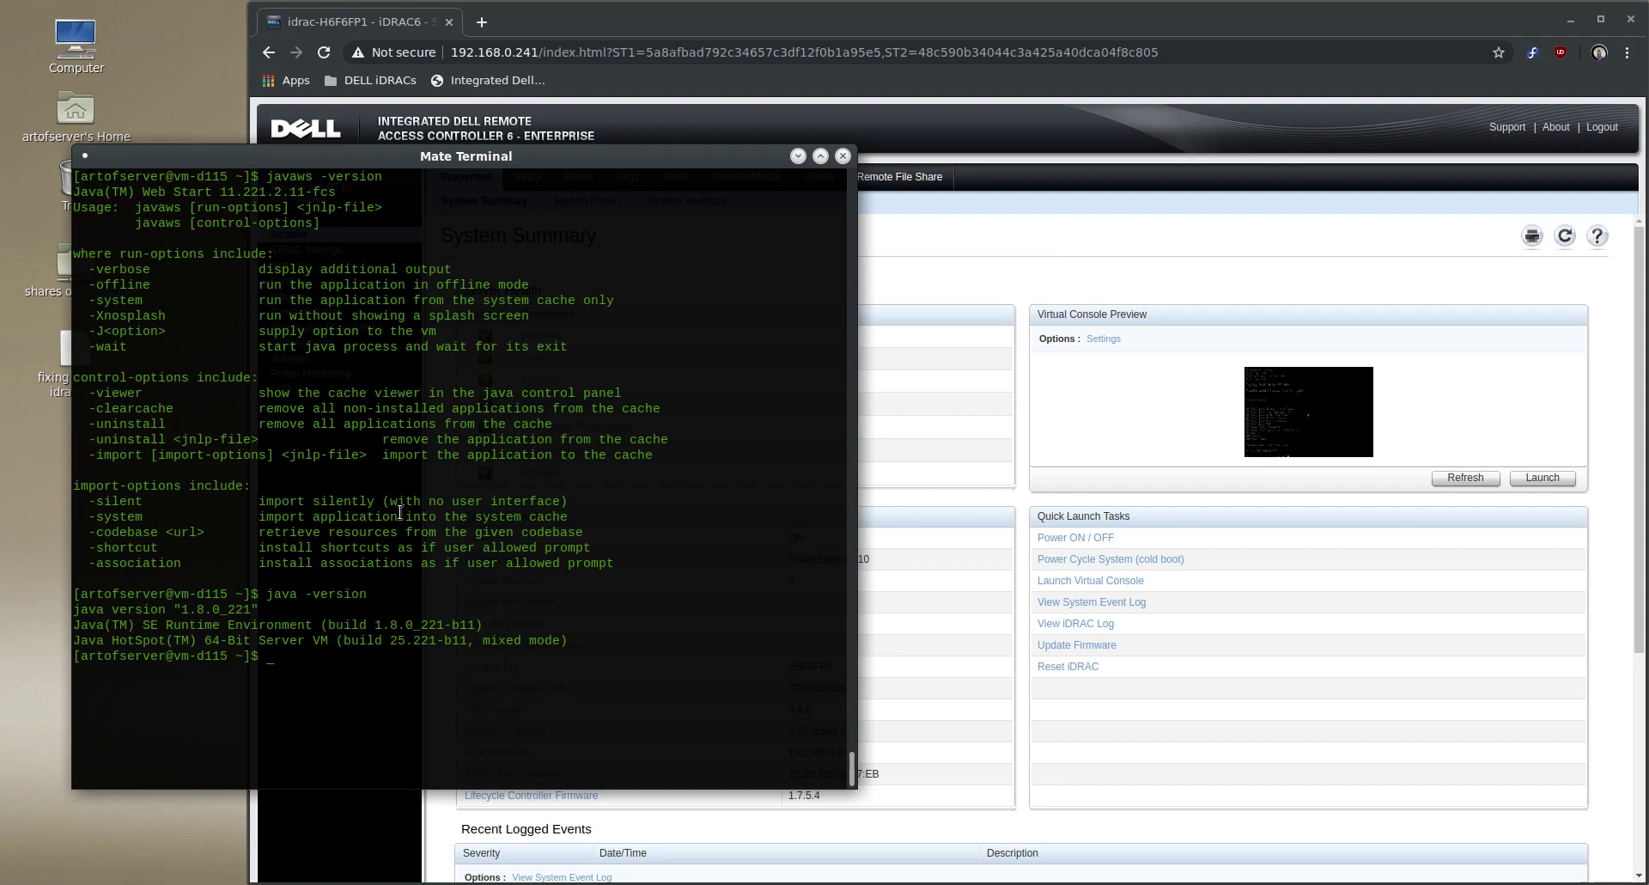
Step: Run /usr/java/latest/bin/jcontrol to open the Java Control Panel and reposition its window
type("/us")
type("r/java/")
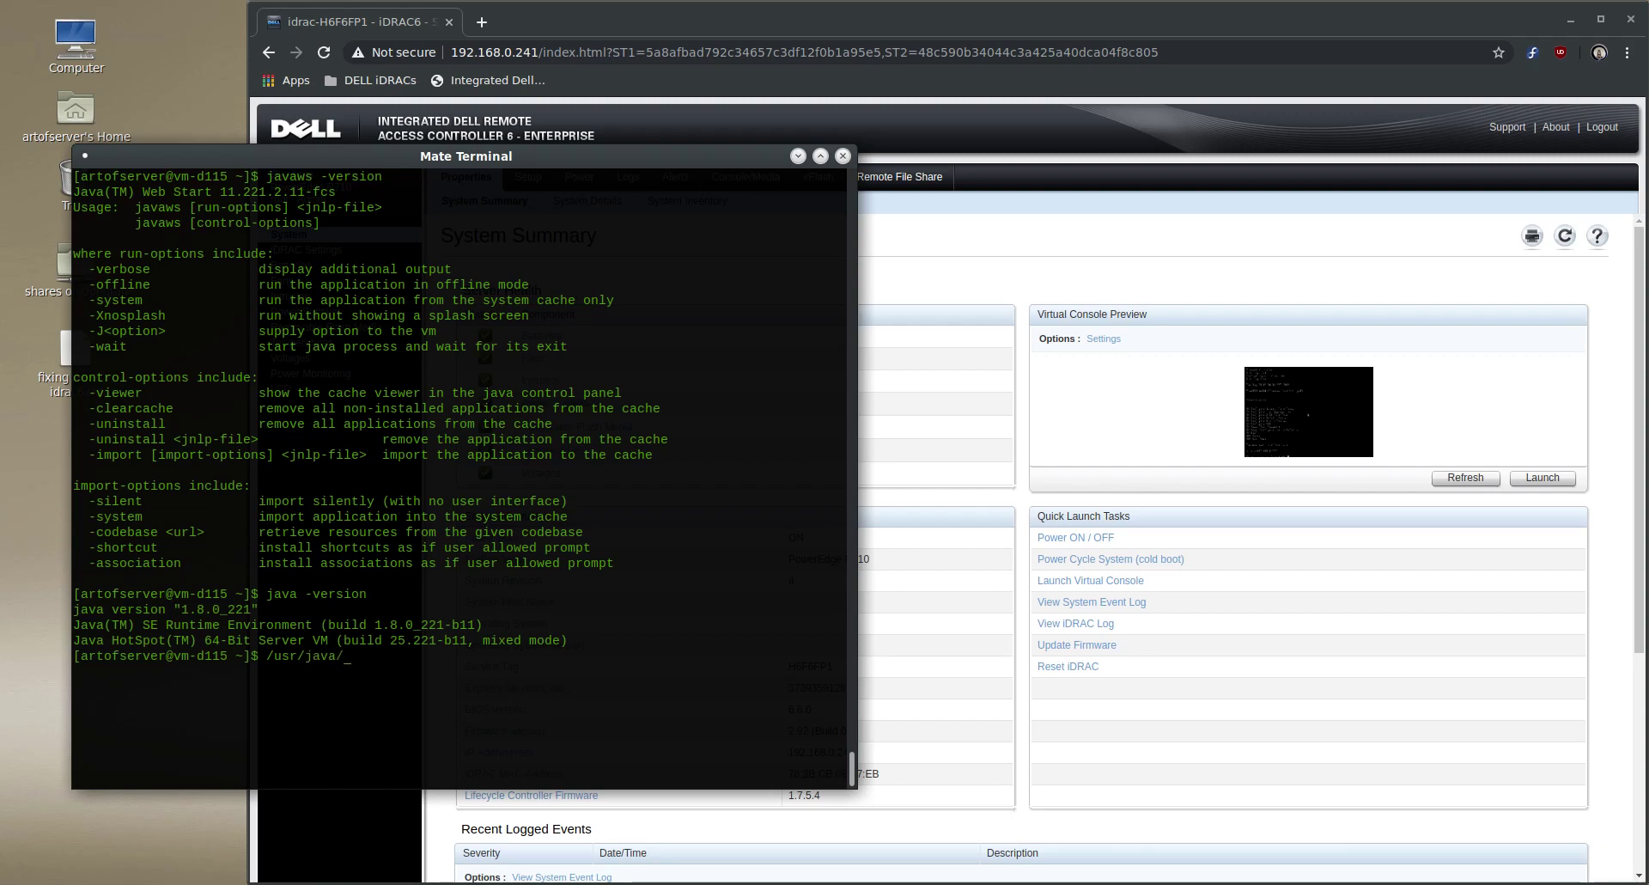
type("latest/")
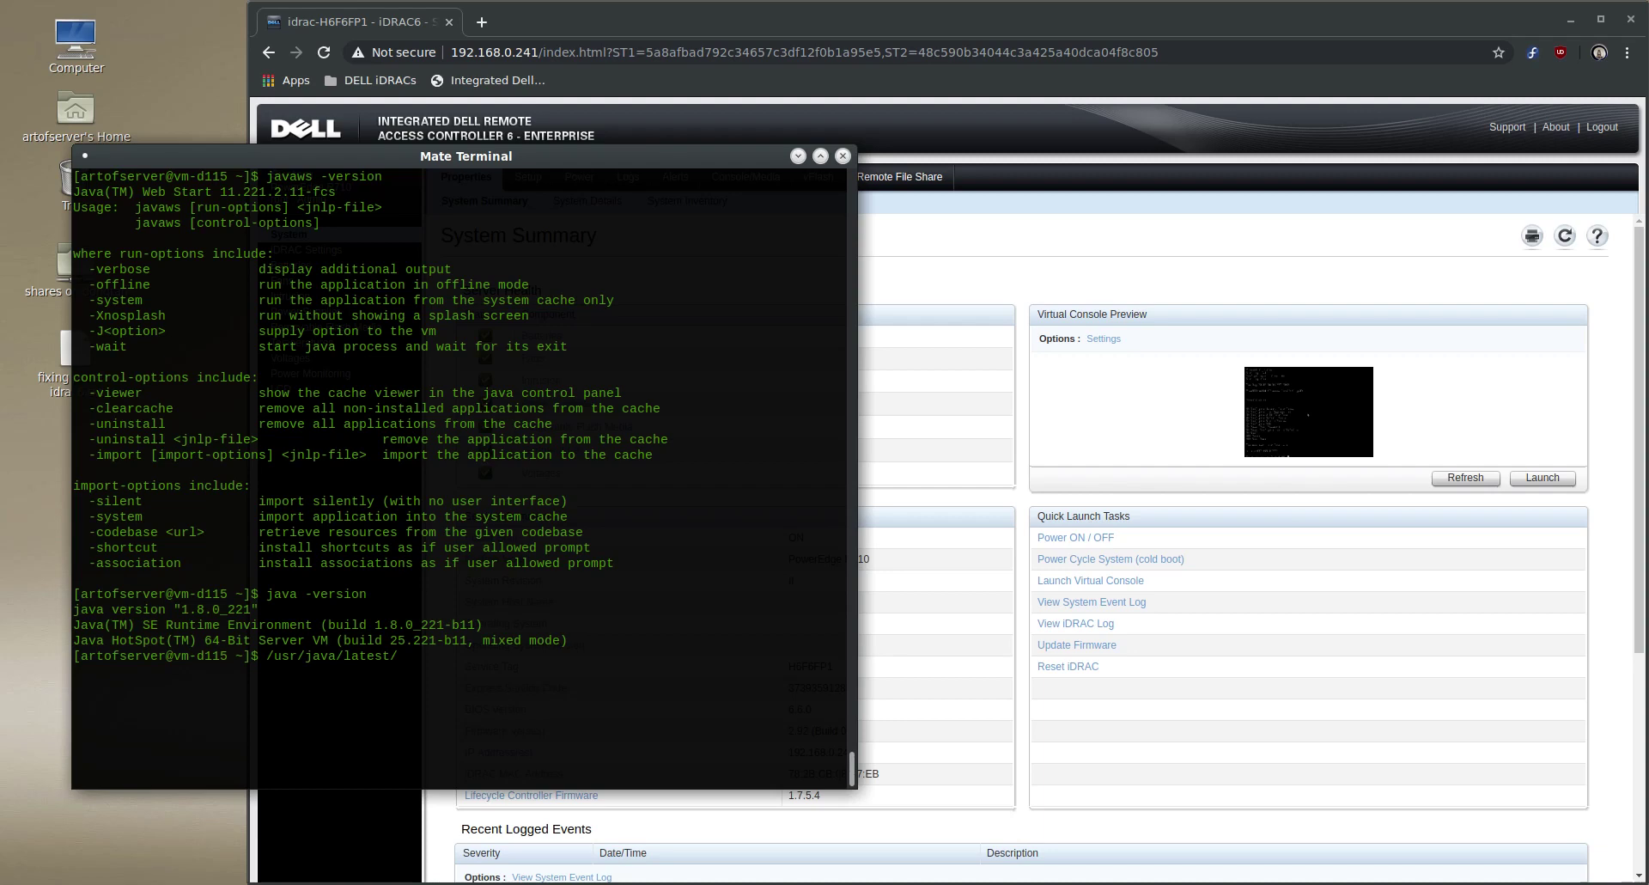
type("bin/")
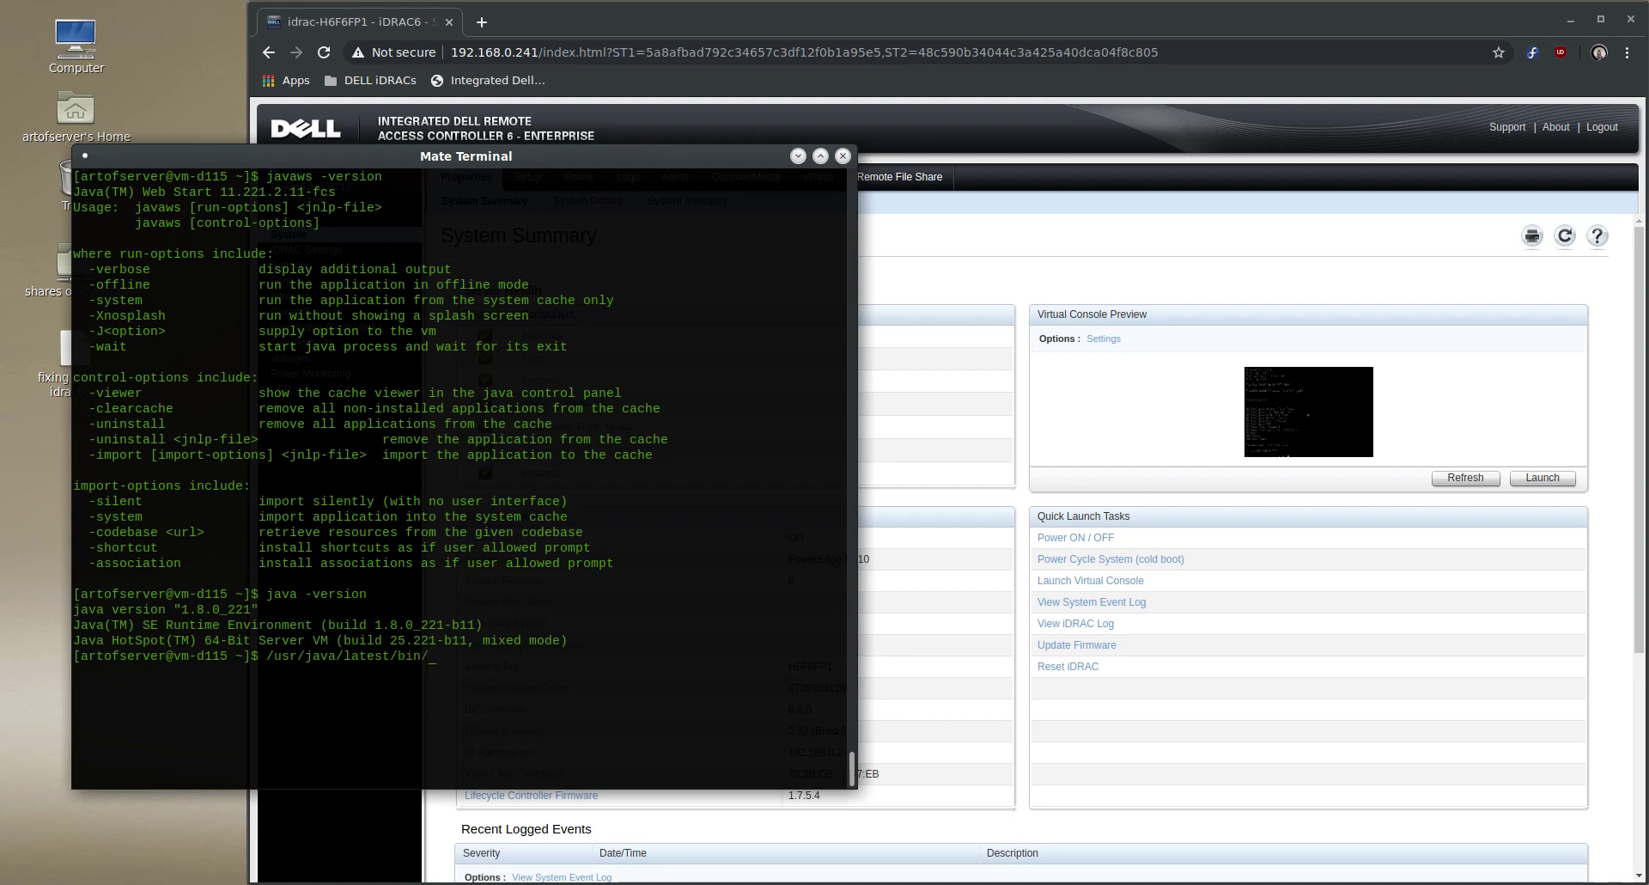
type("jcontrol")
key("Return")
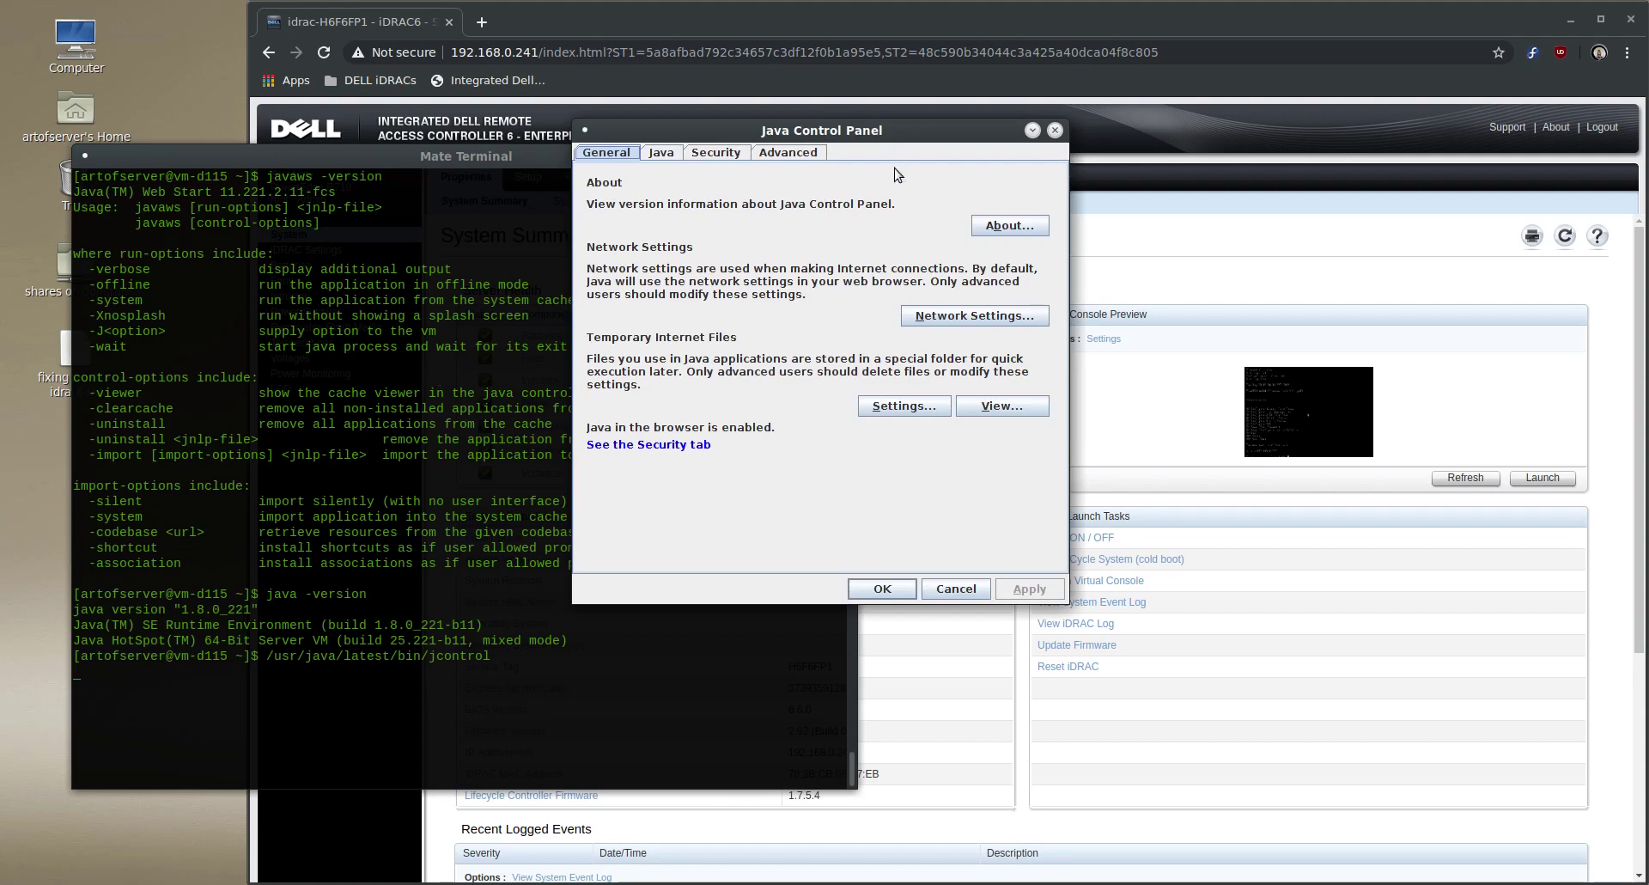
left_click_drag(907, 132, 779, 177)
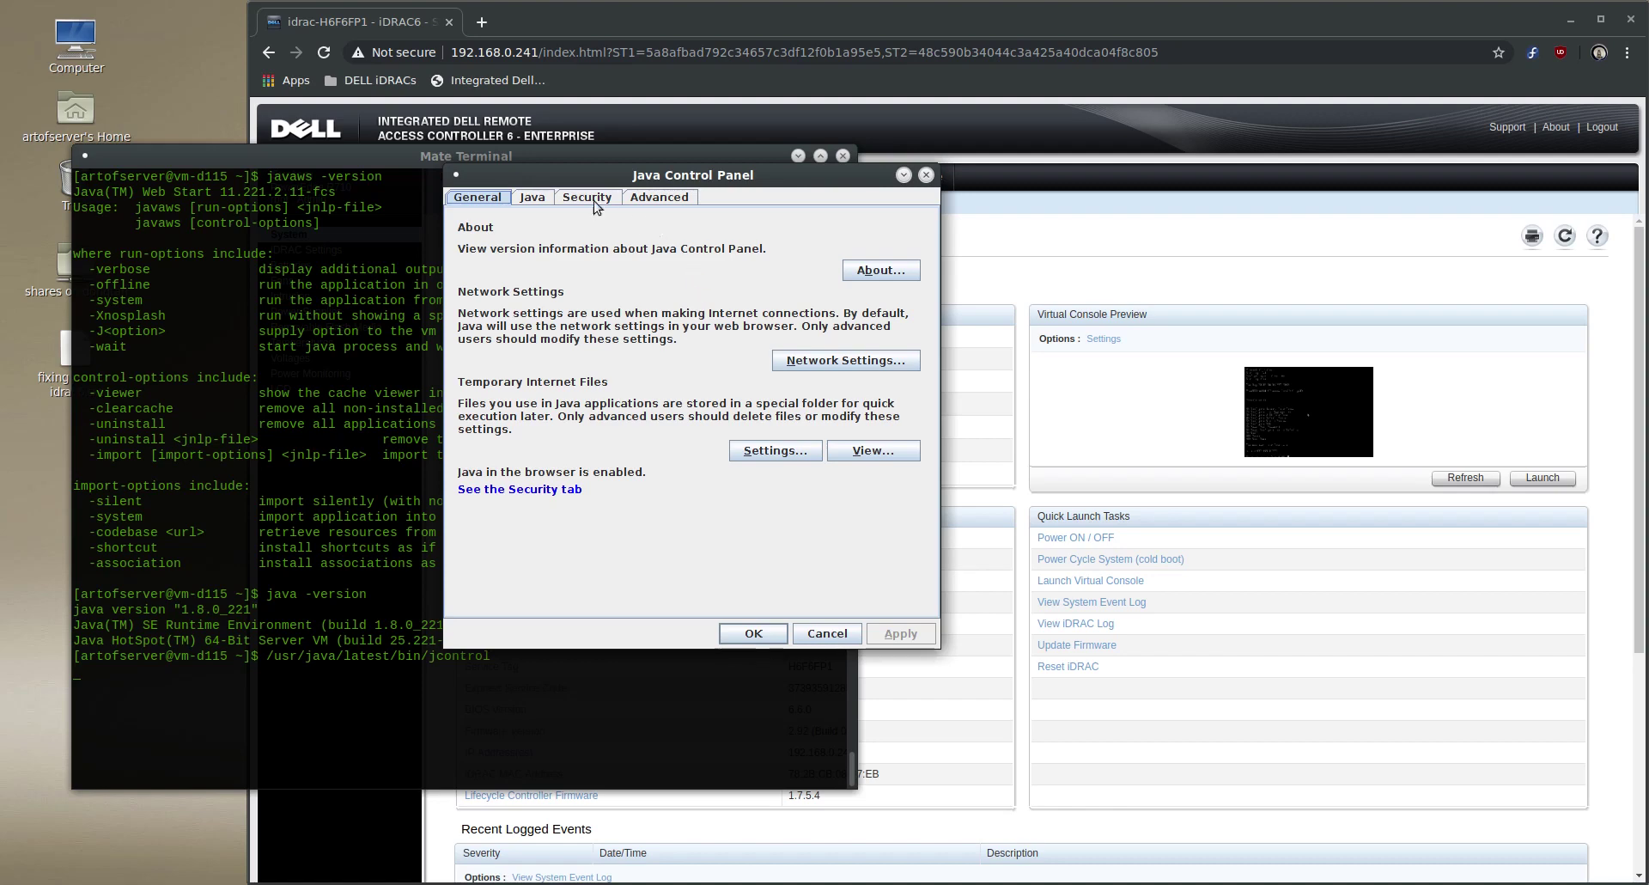
left_click_drag(704, 178, 719, 202)
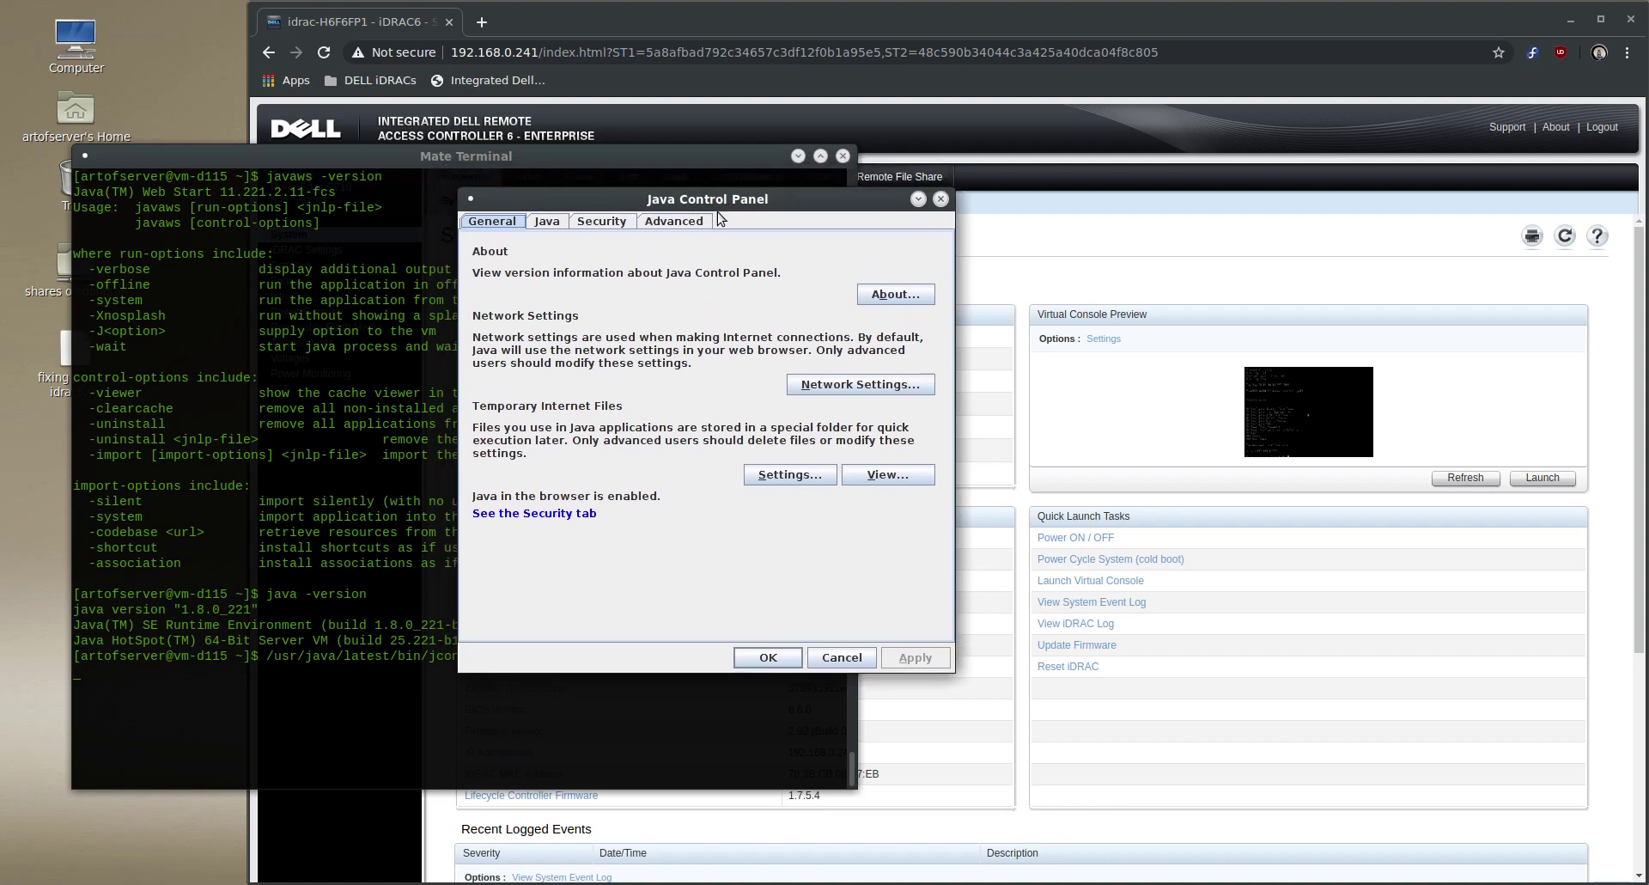
left_click(601, 221)
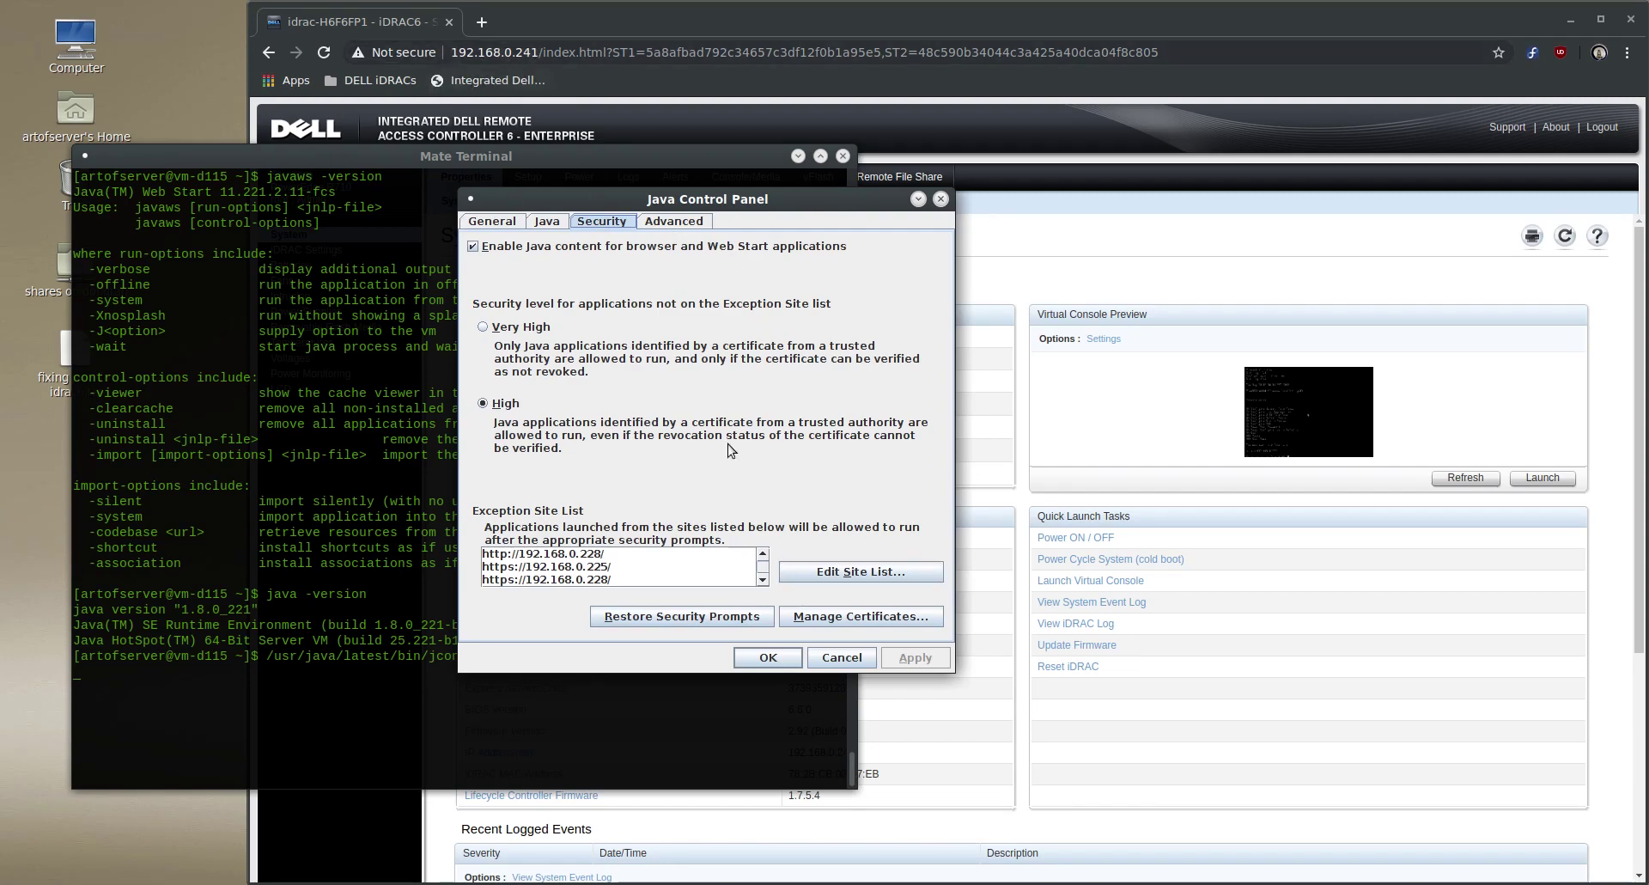
left_click(849, 572)
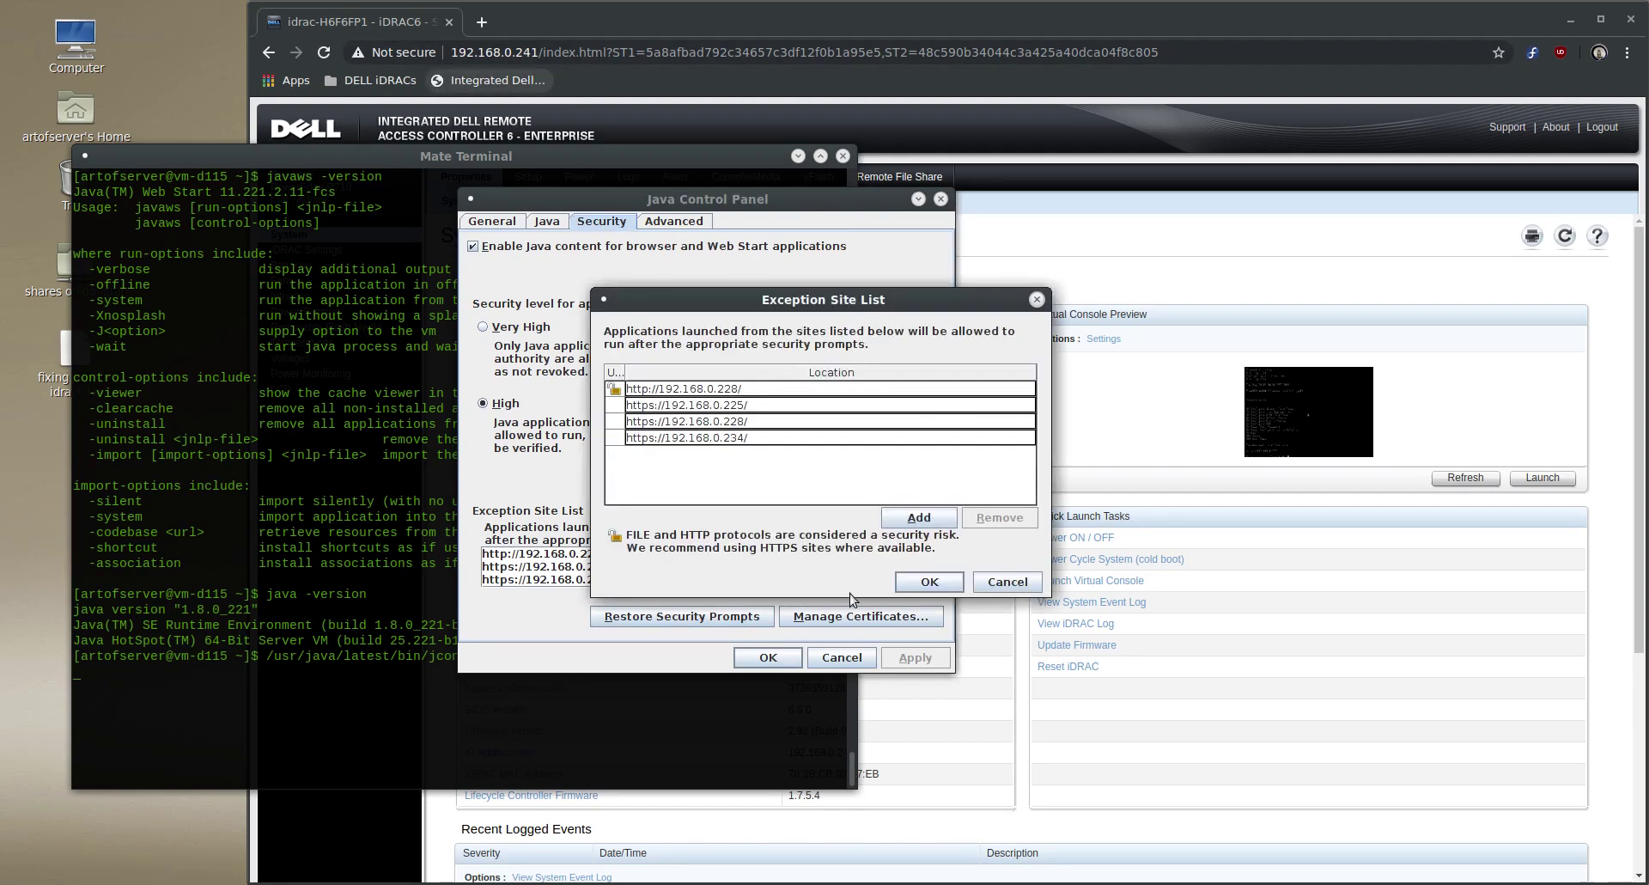
left_click(914, 518)
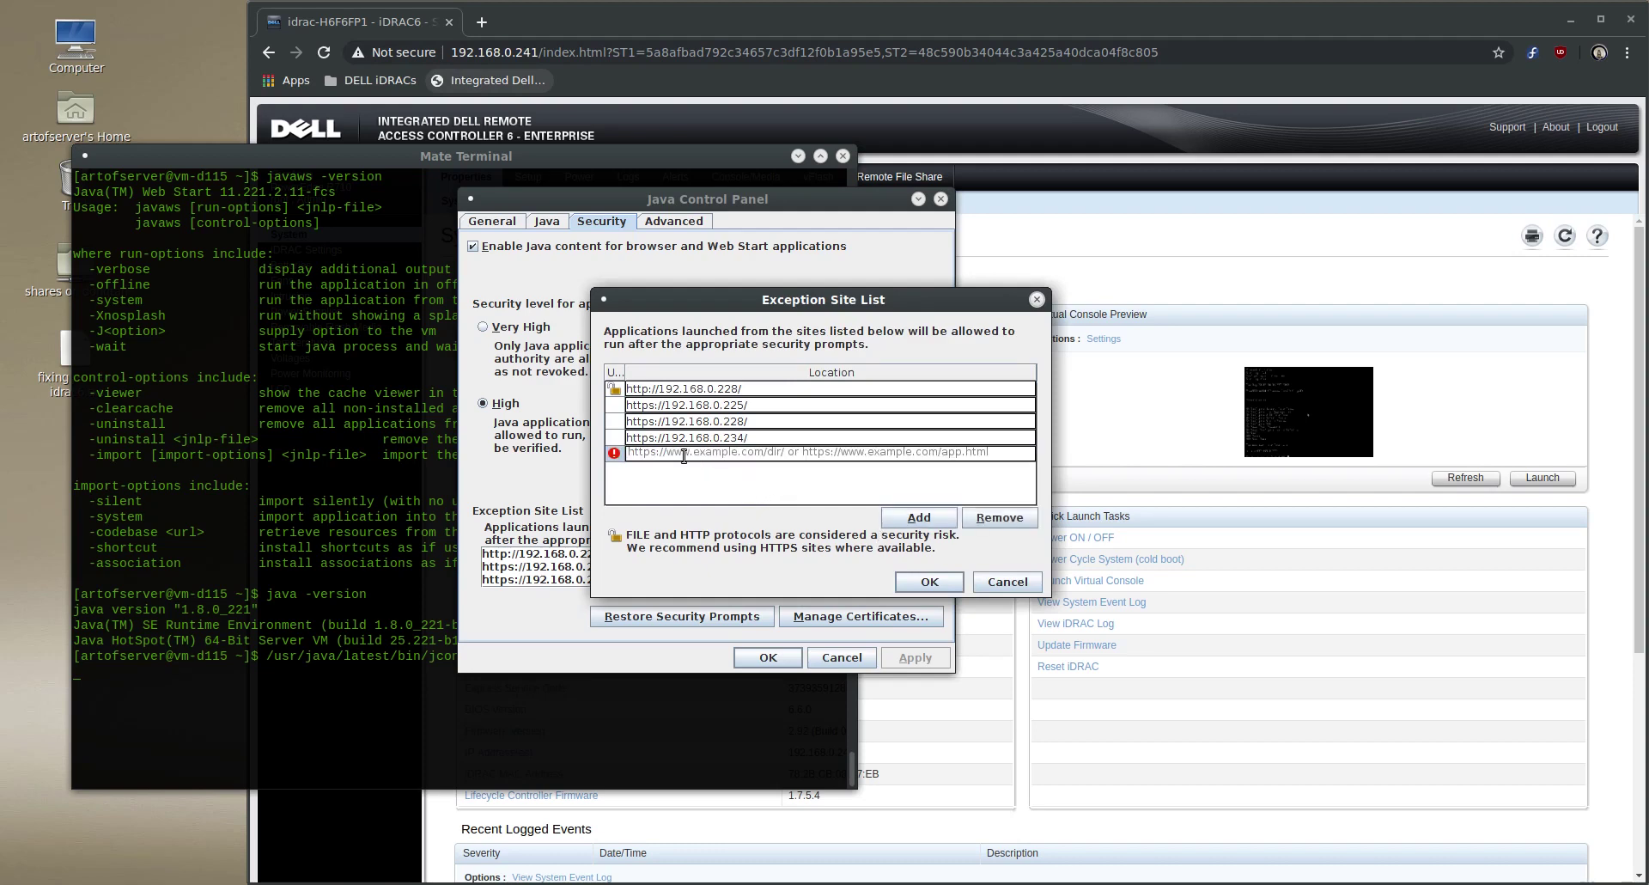
type("https://192.1")
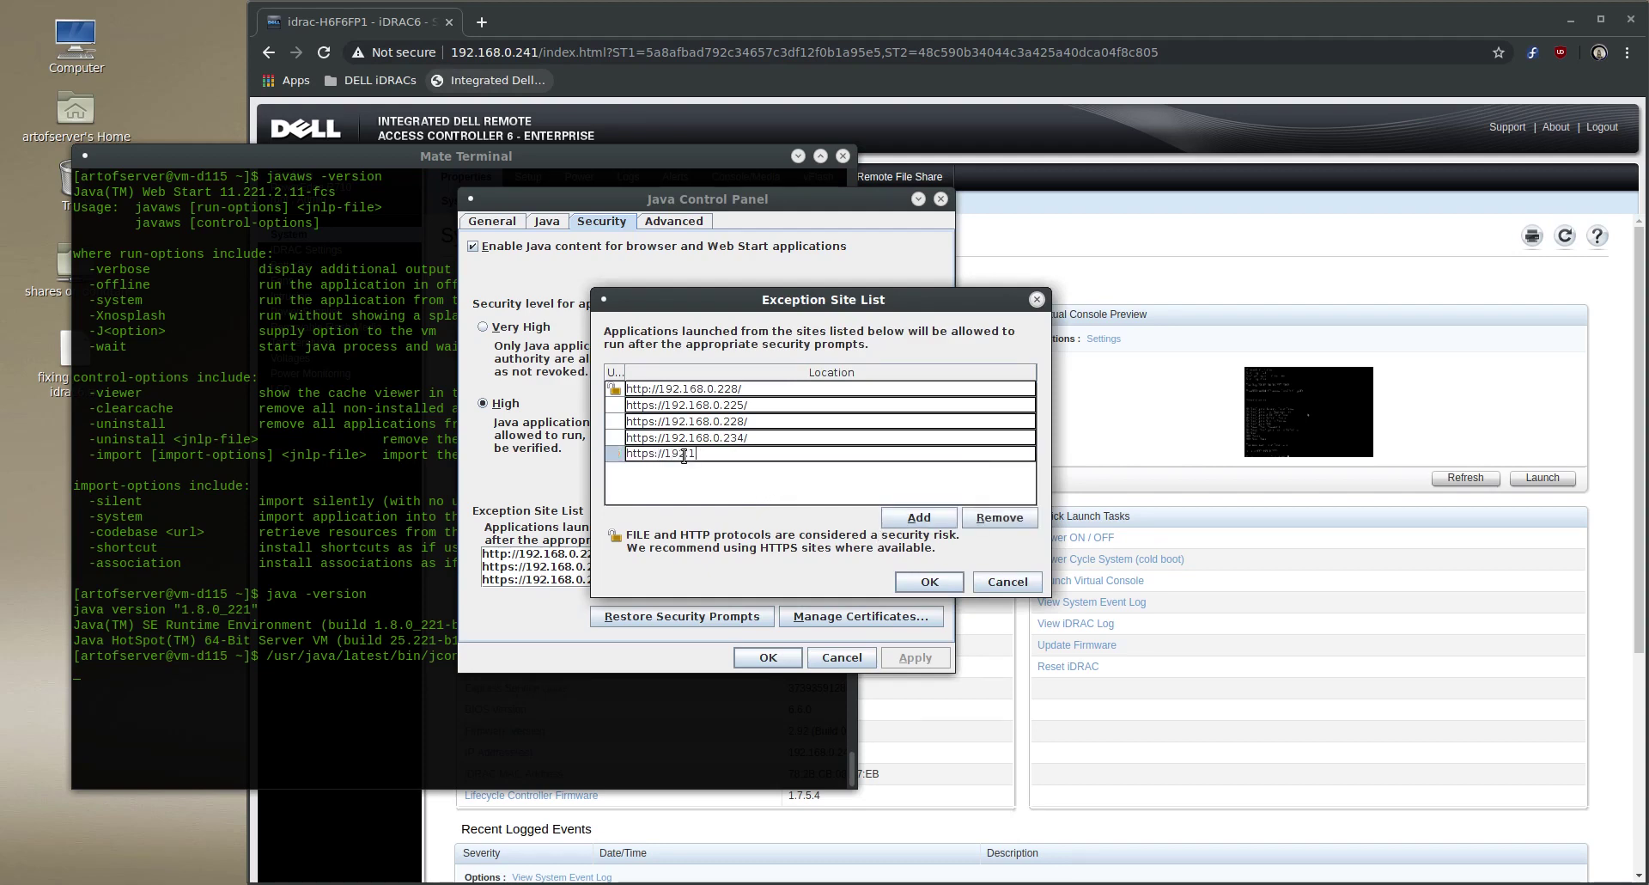
type("68.0.241/")
left_click(917, 575)
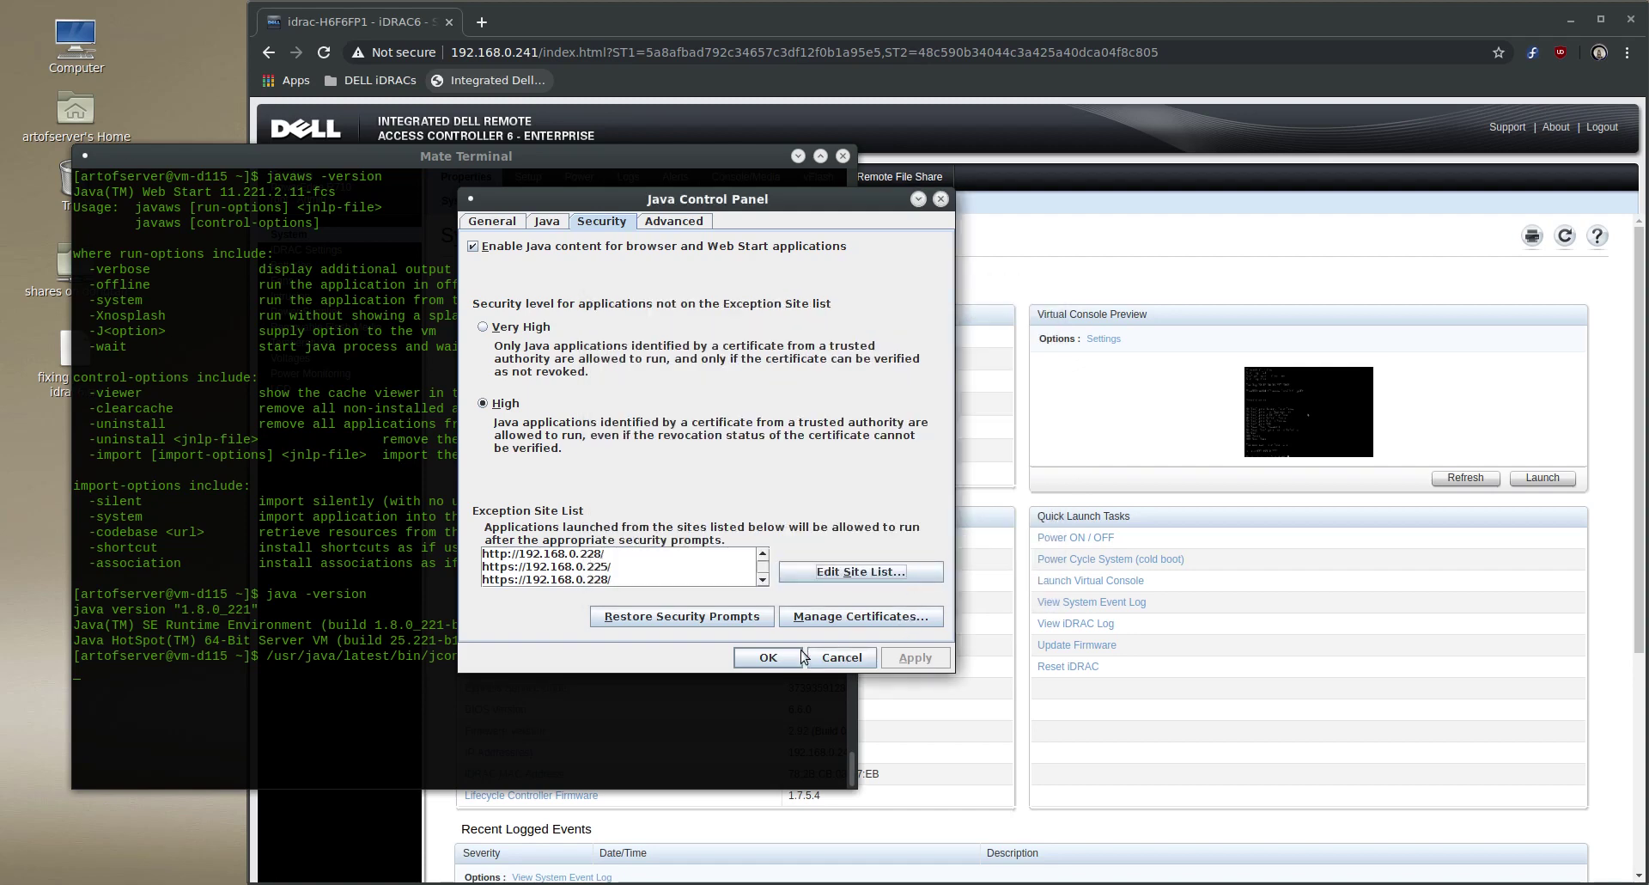
left_click(767, 657)
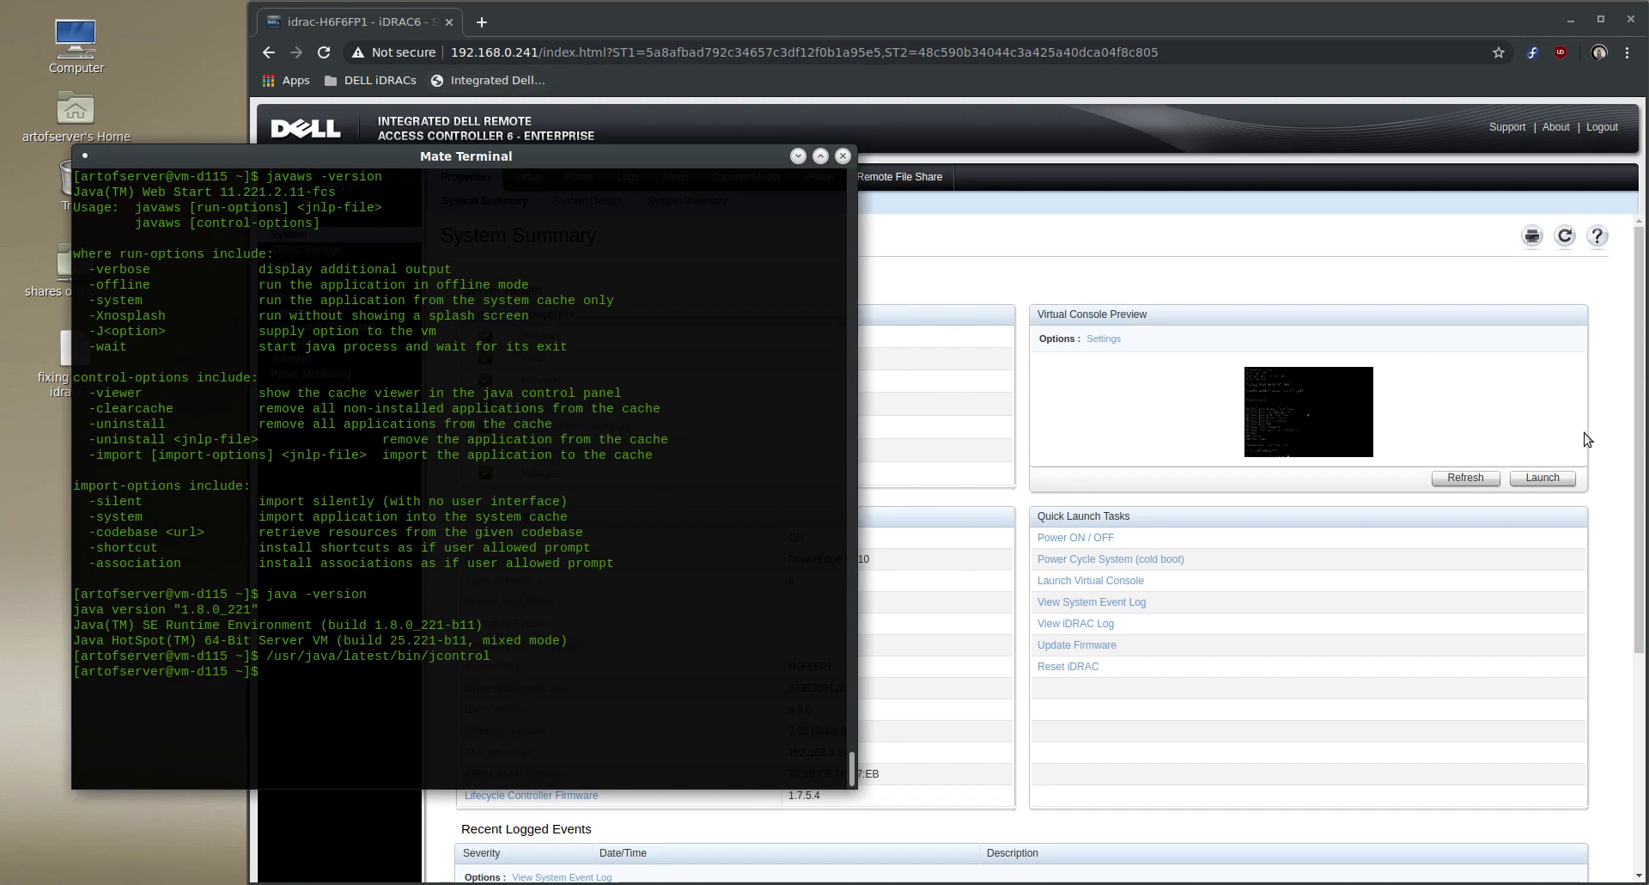
Step: Try to launch the virtual console again, accepting the certificate and application risk warnings, and dismiss the resulting message
left_click(1563, 478)
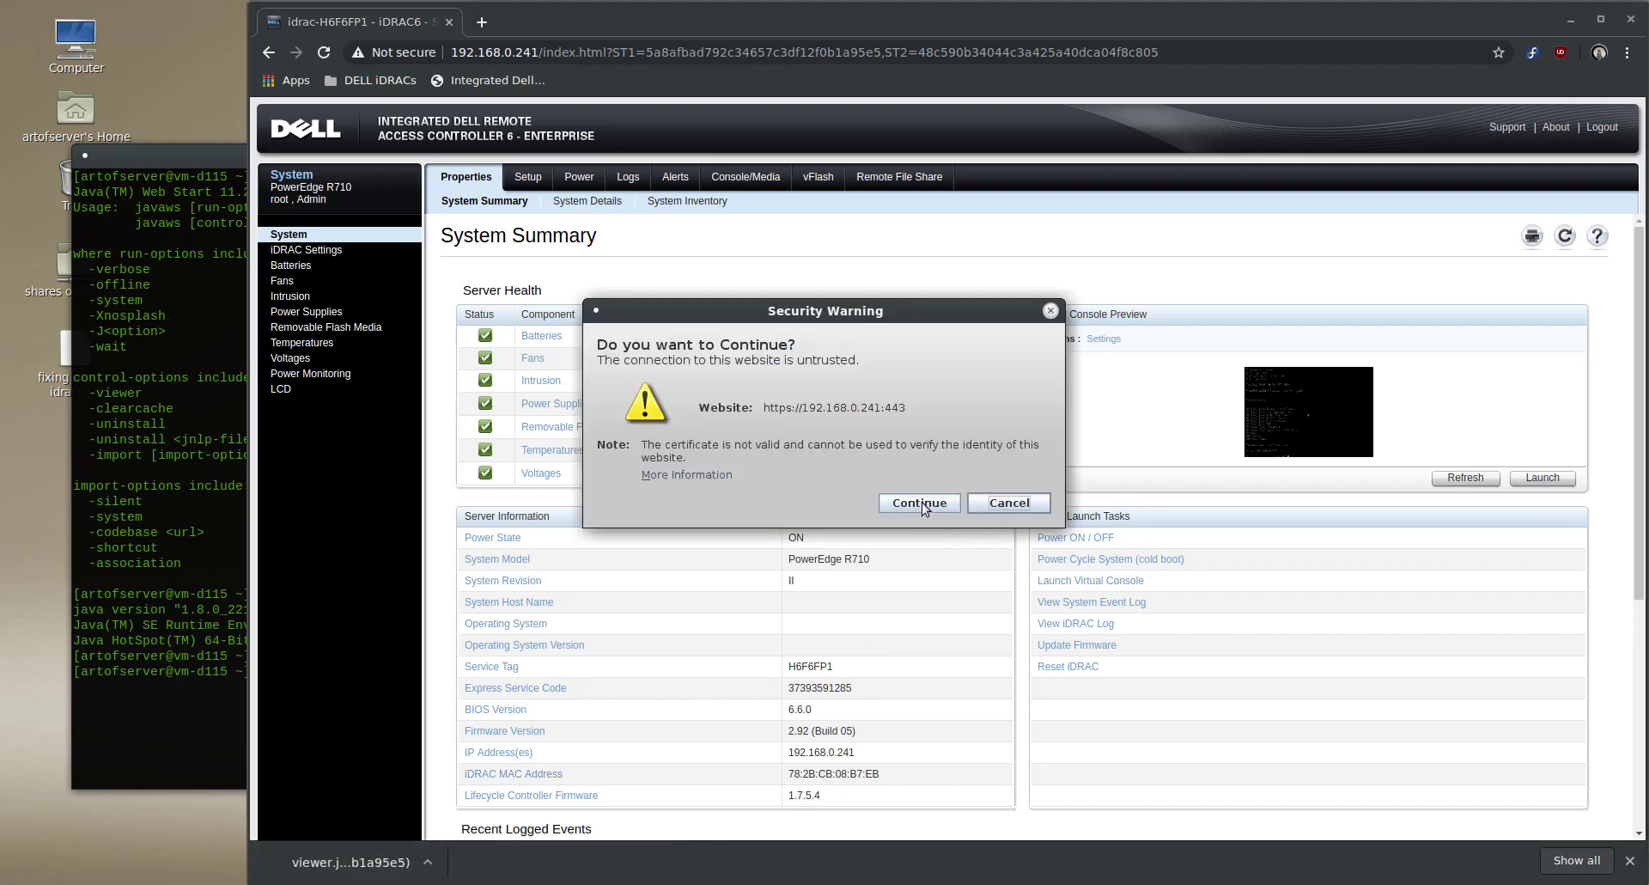
left_click(922, 502)
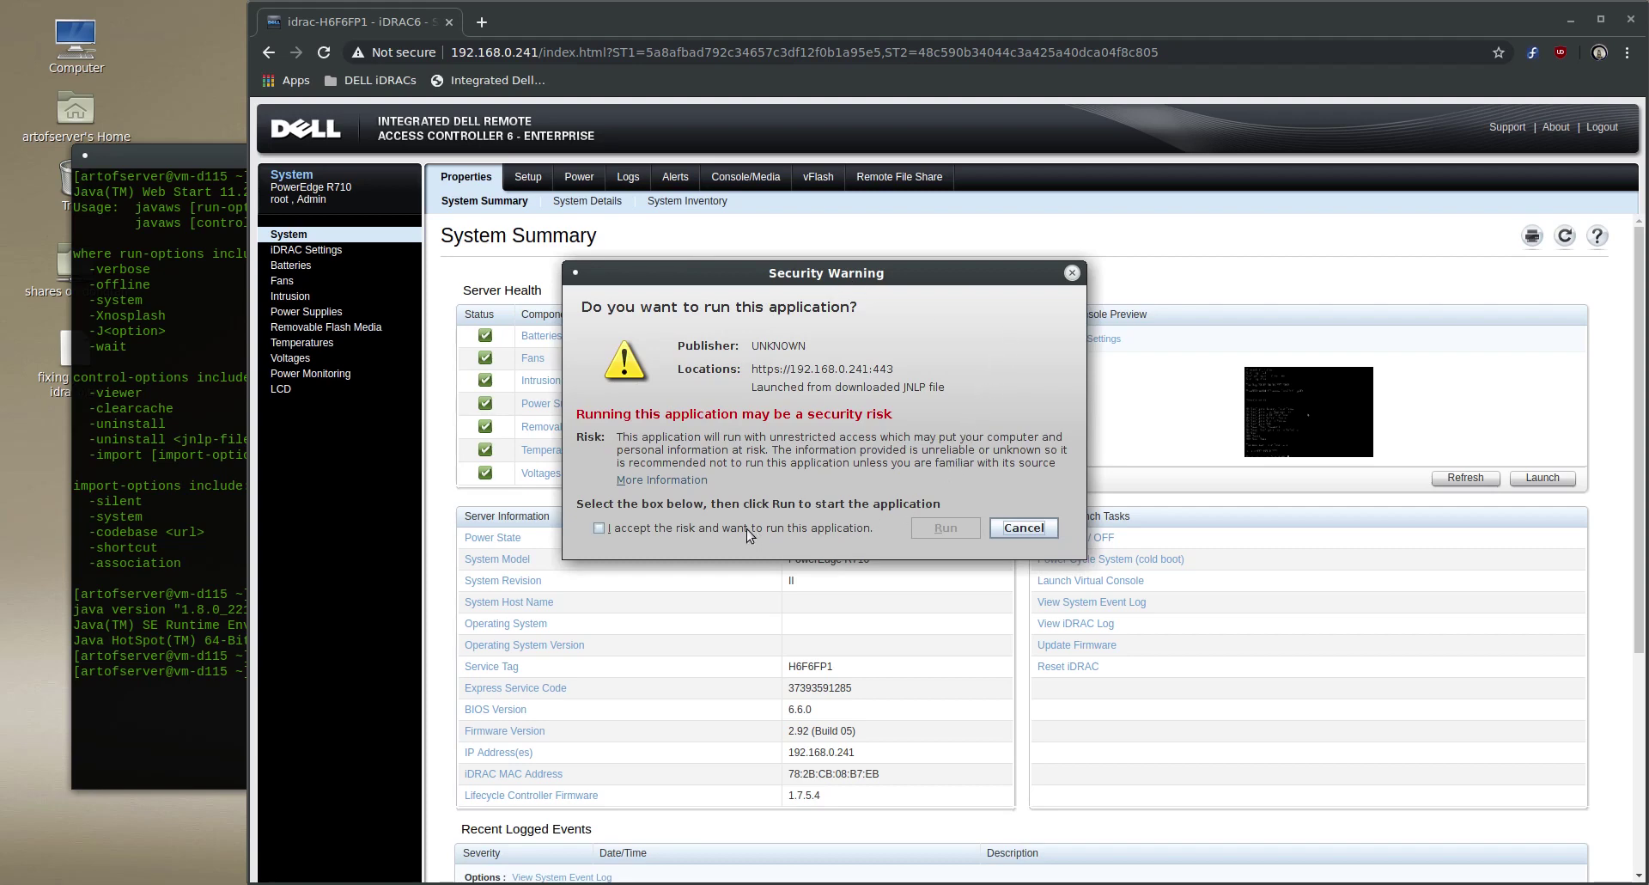
left_click(662, 529)
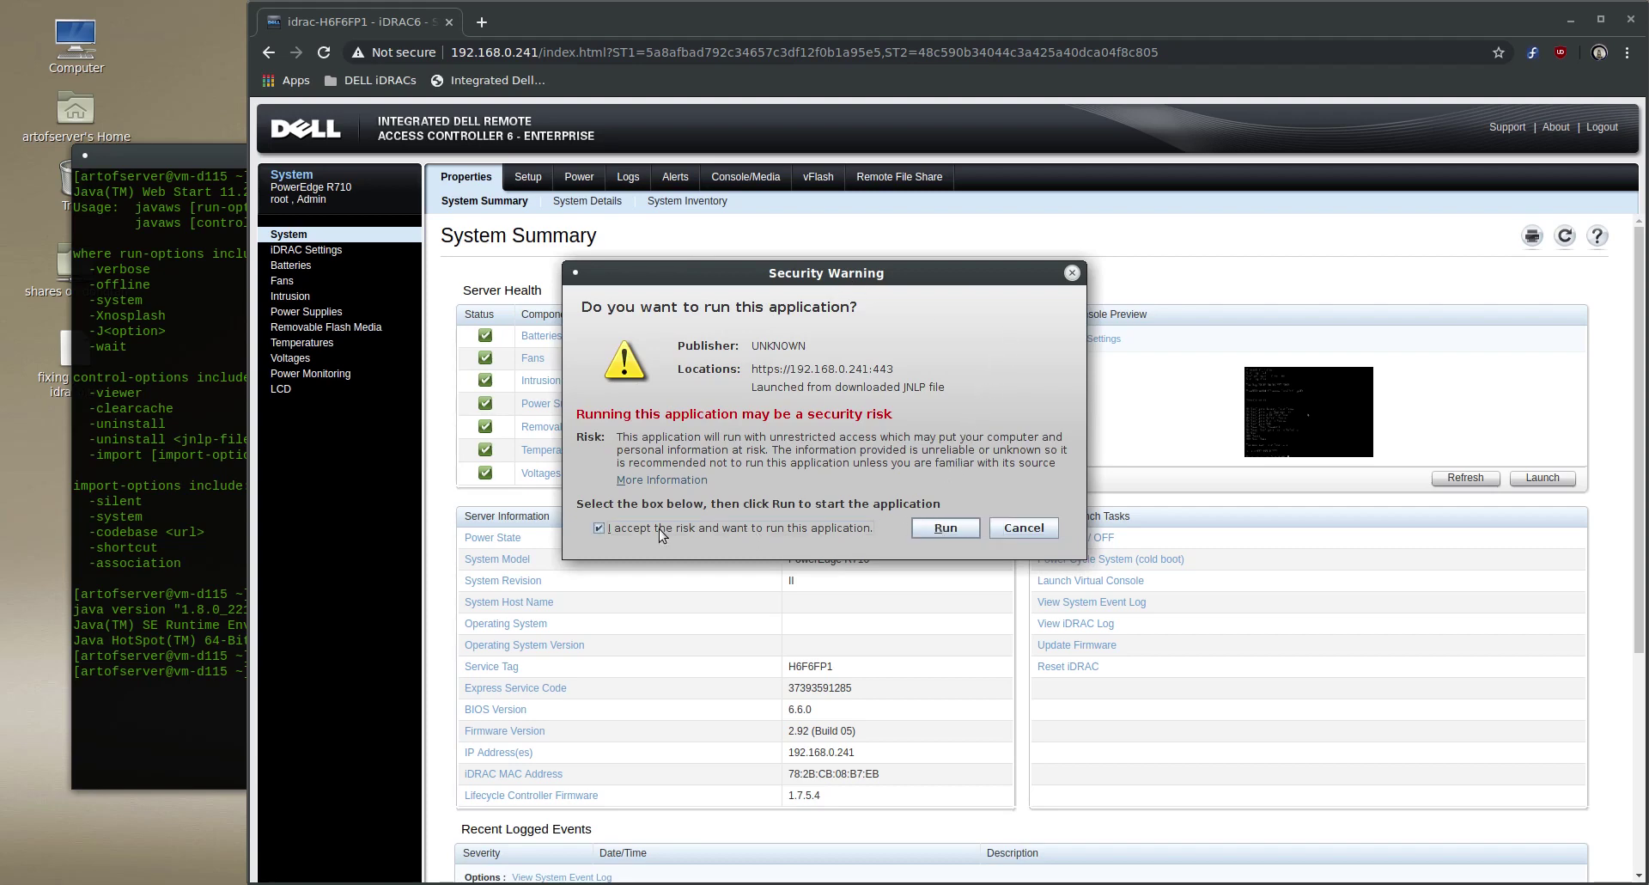
left_click(940, 533)
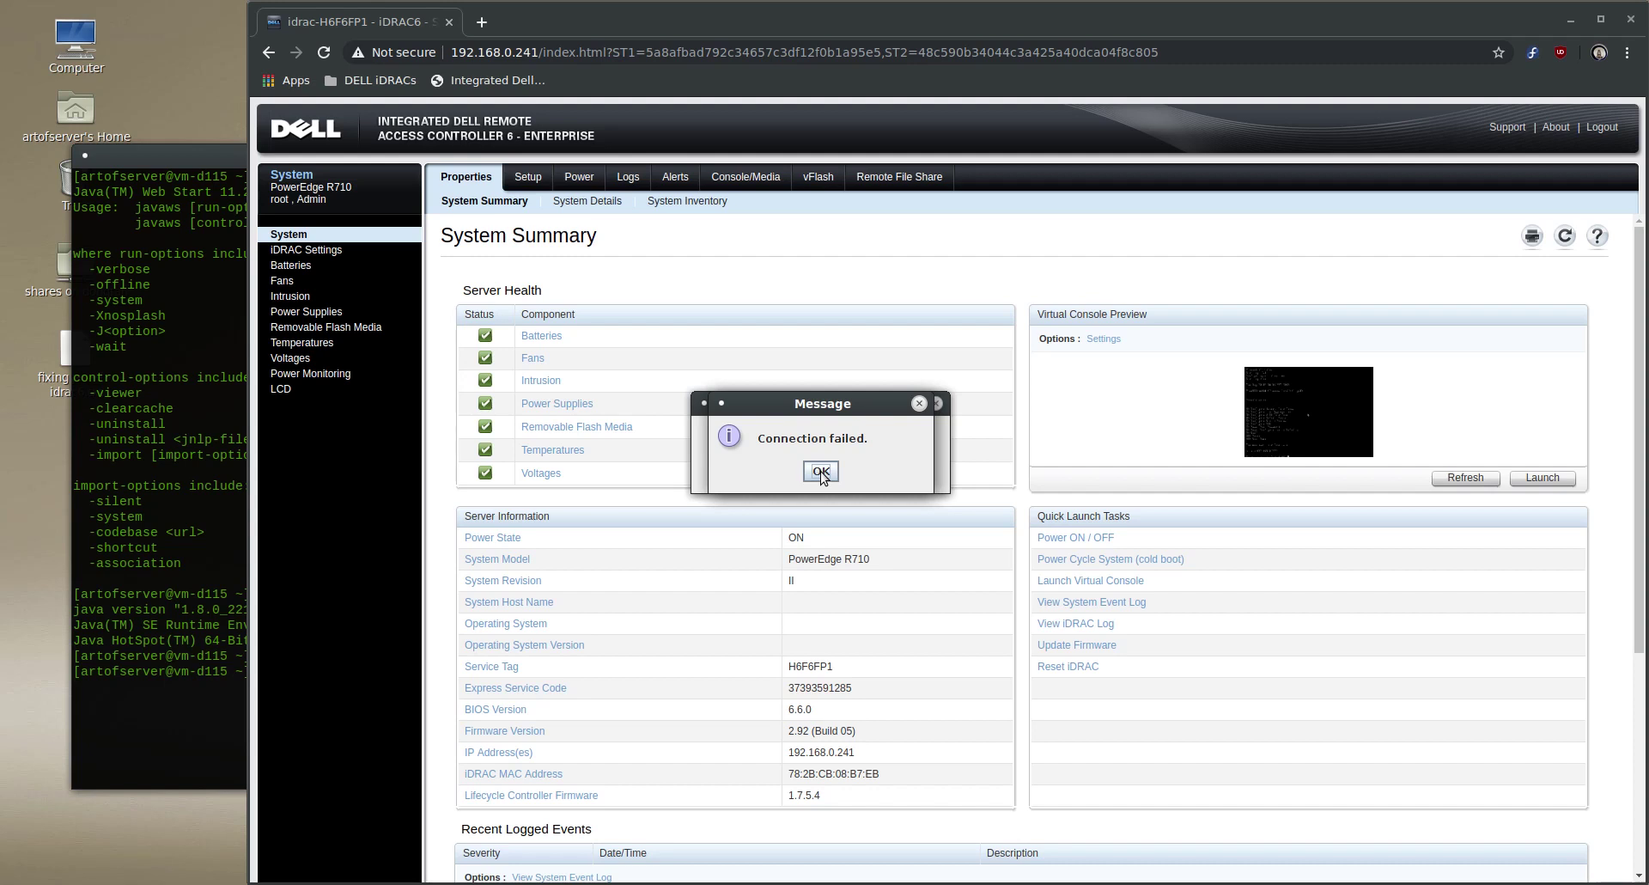
left_click(820, 471)
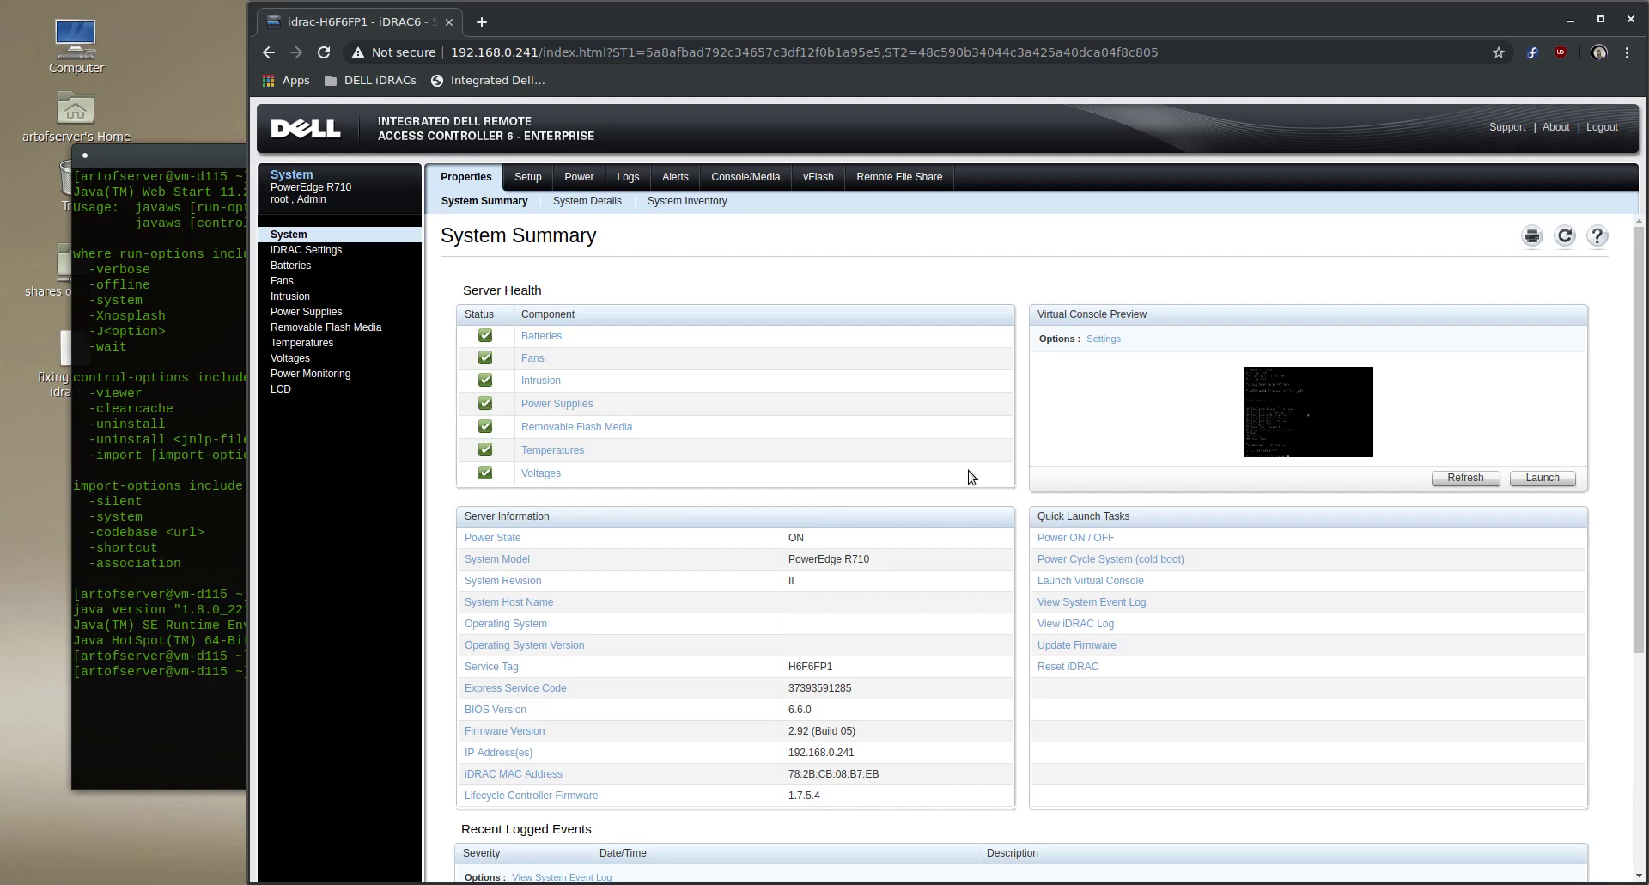
Step: Switch to the root account in the terminal with su, entering the root password
left_click(193, 465)
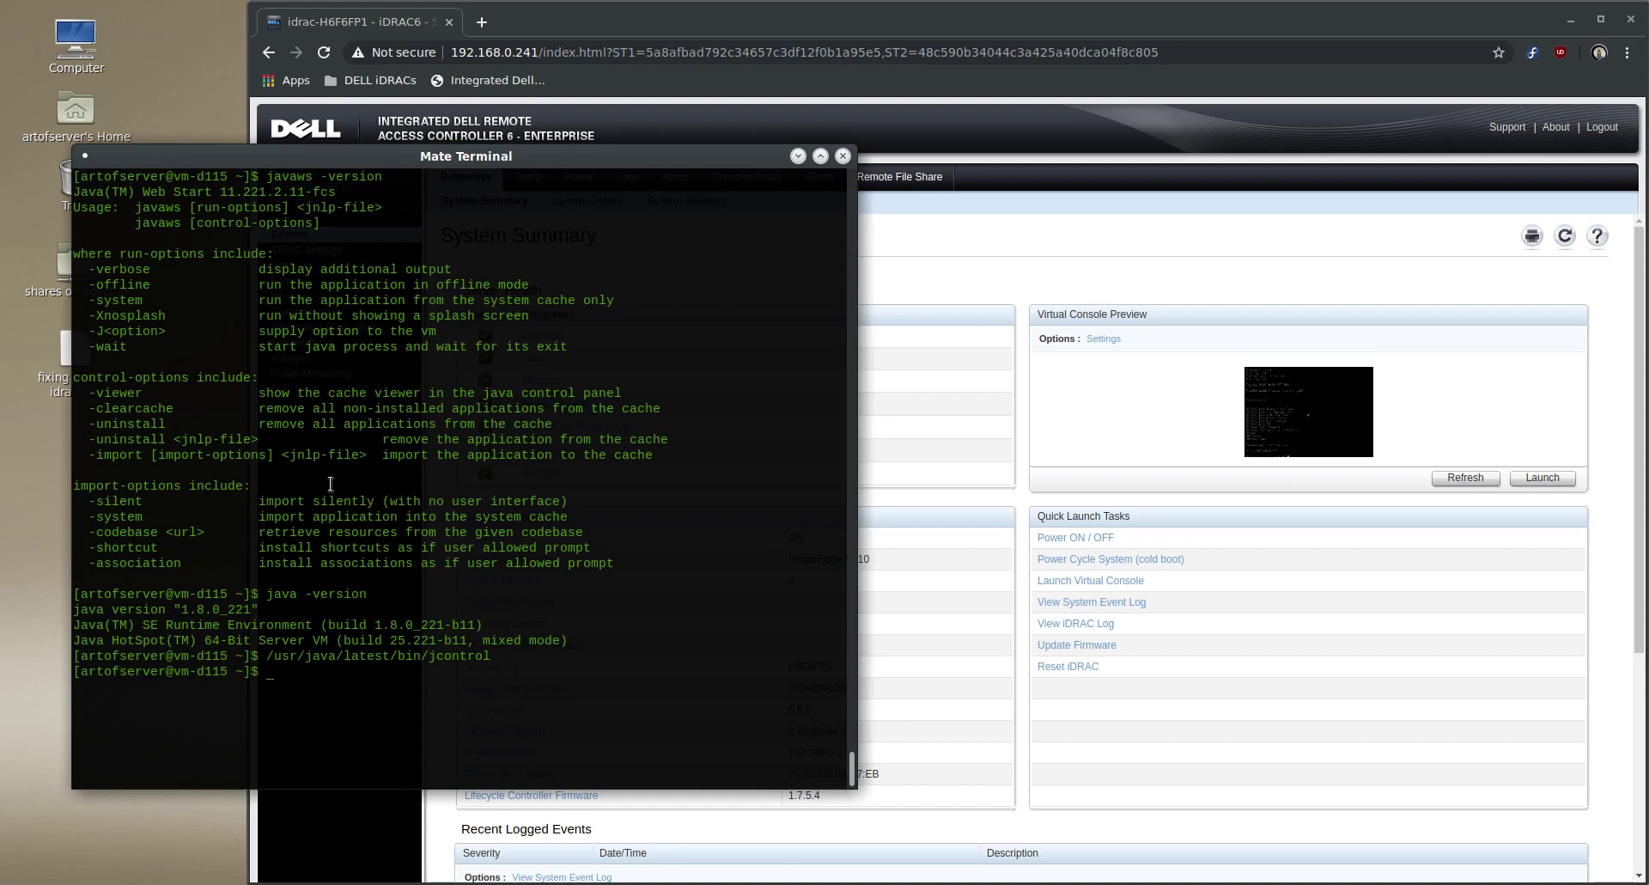
type("su")
key("Return")
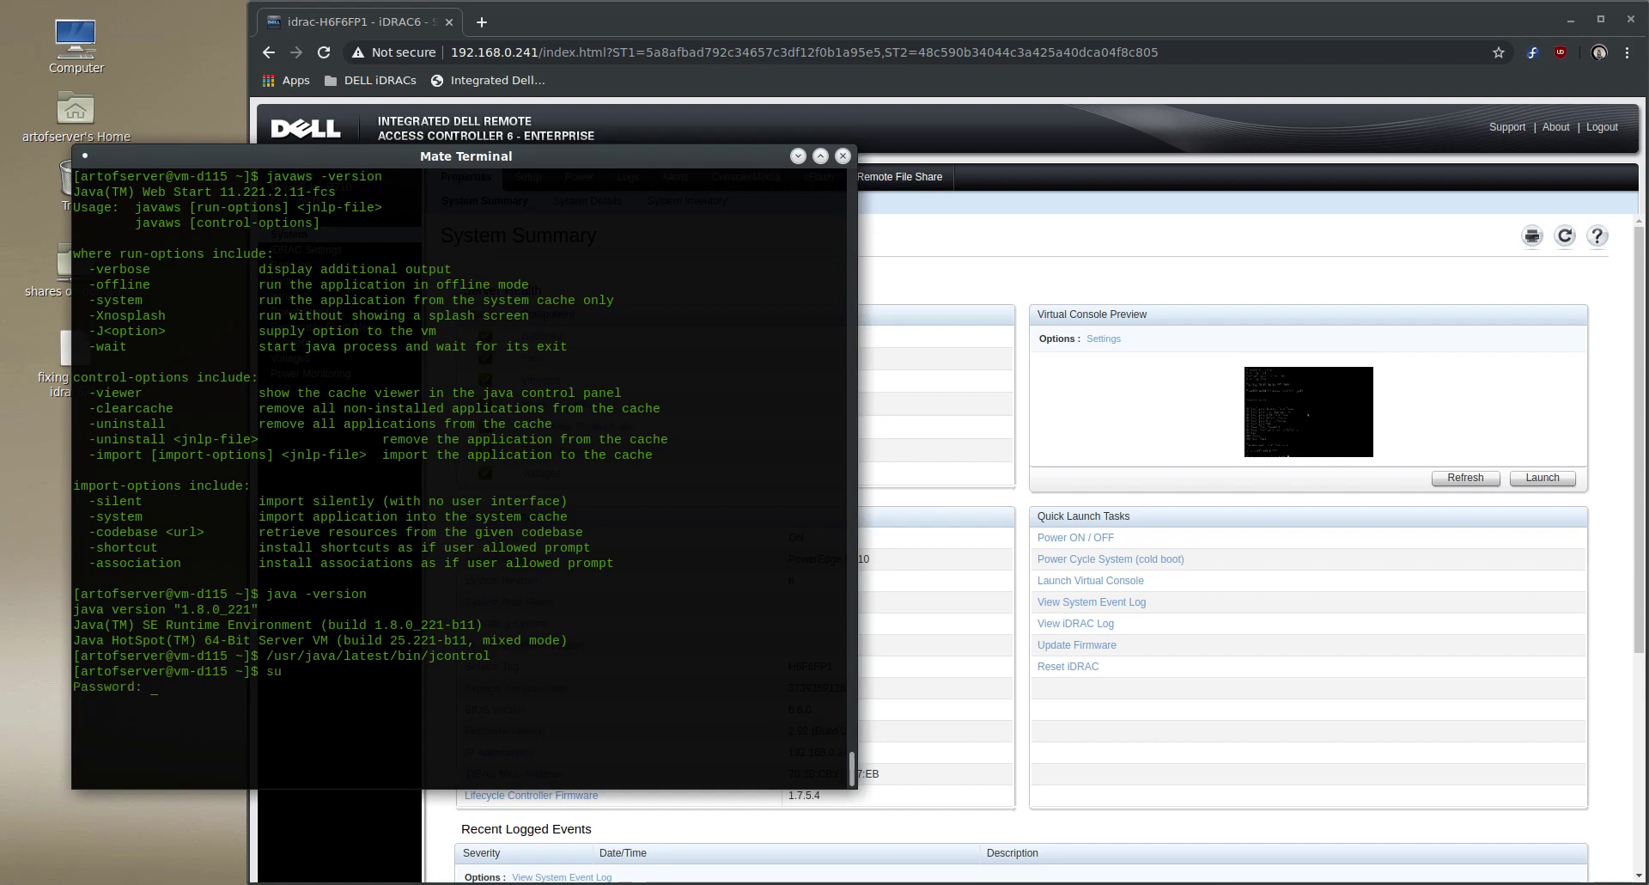
key("Return")
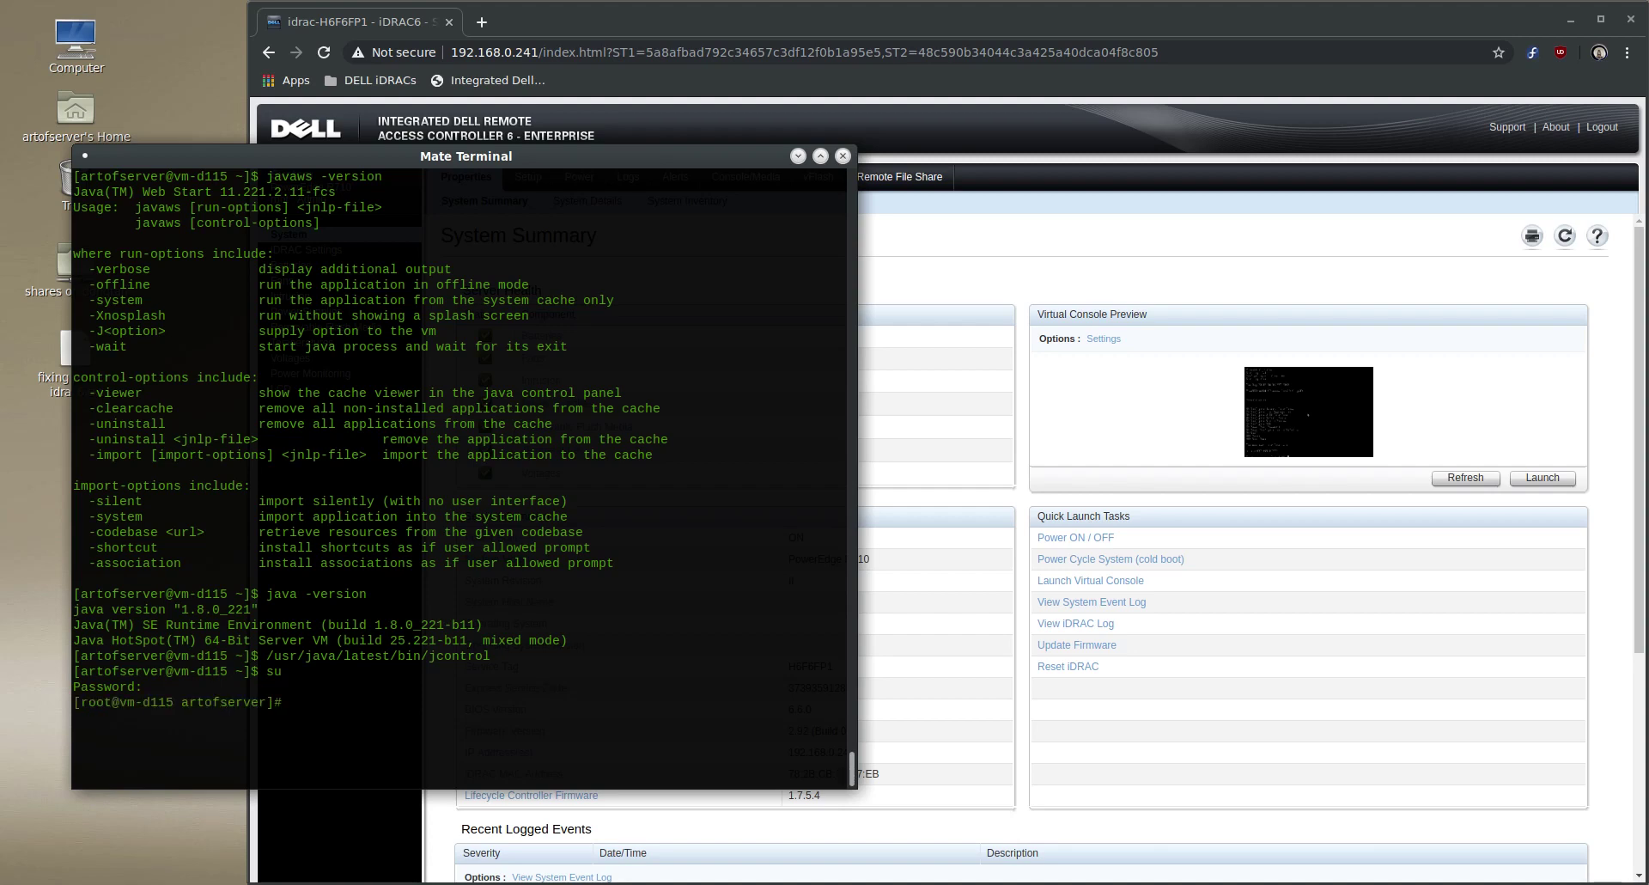
Step: Open /usr/java/latest/lib/security/java.security in vim
type("vim /usr/java/")
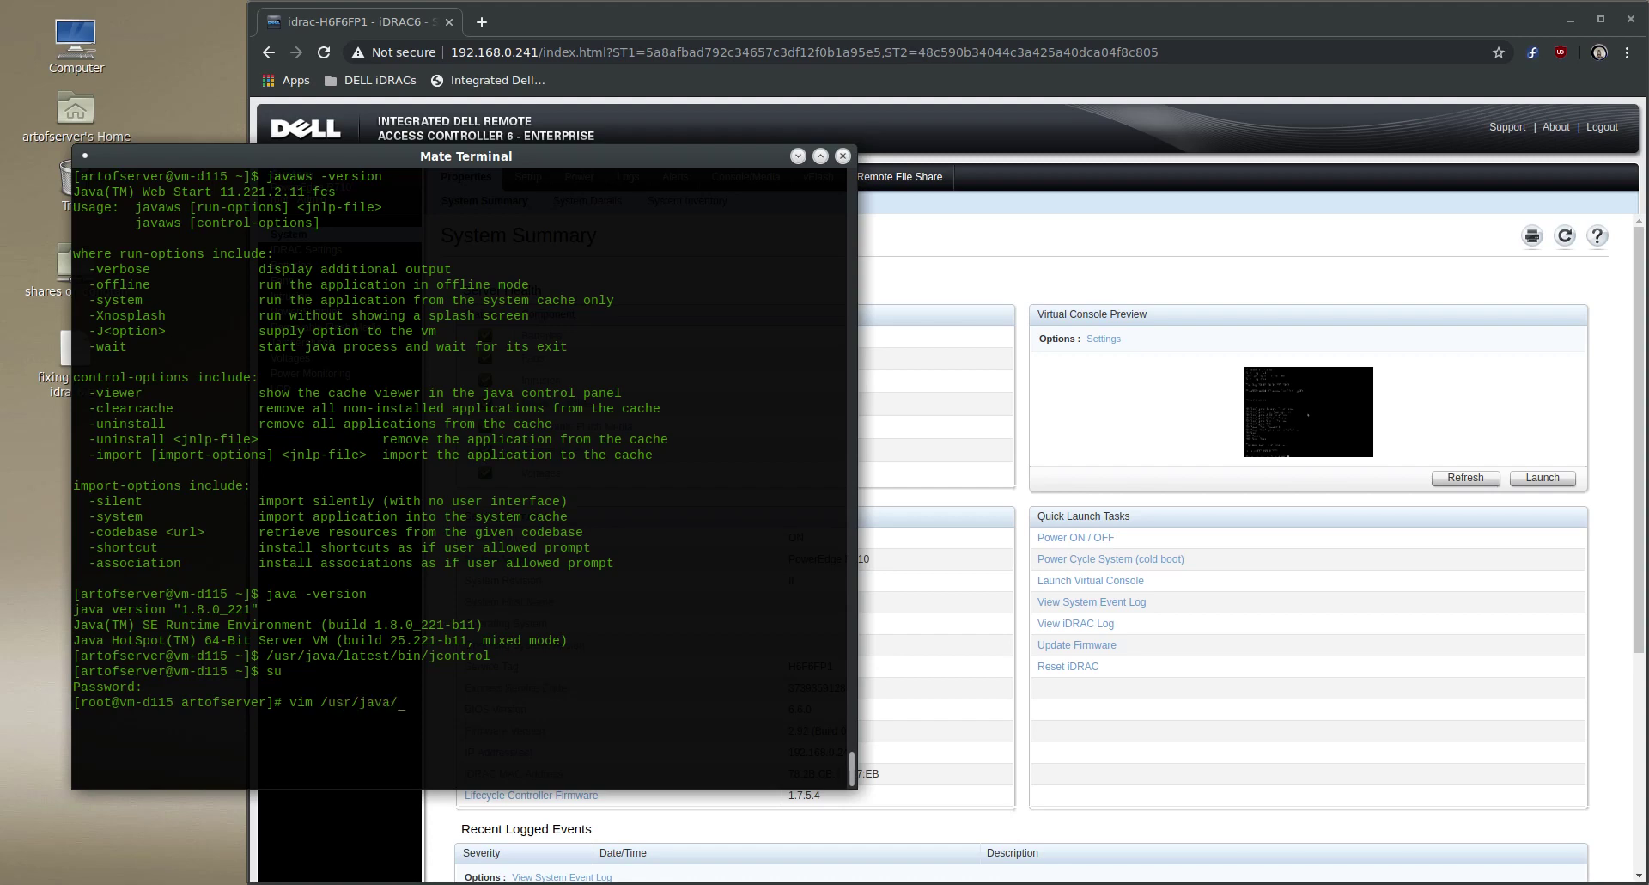
type("latest/lib/security/")
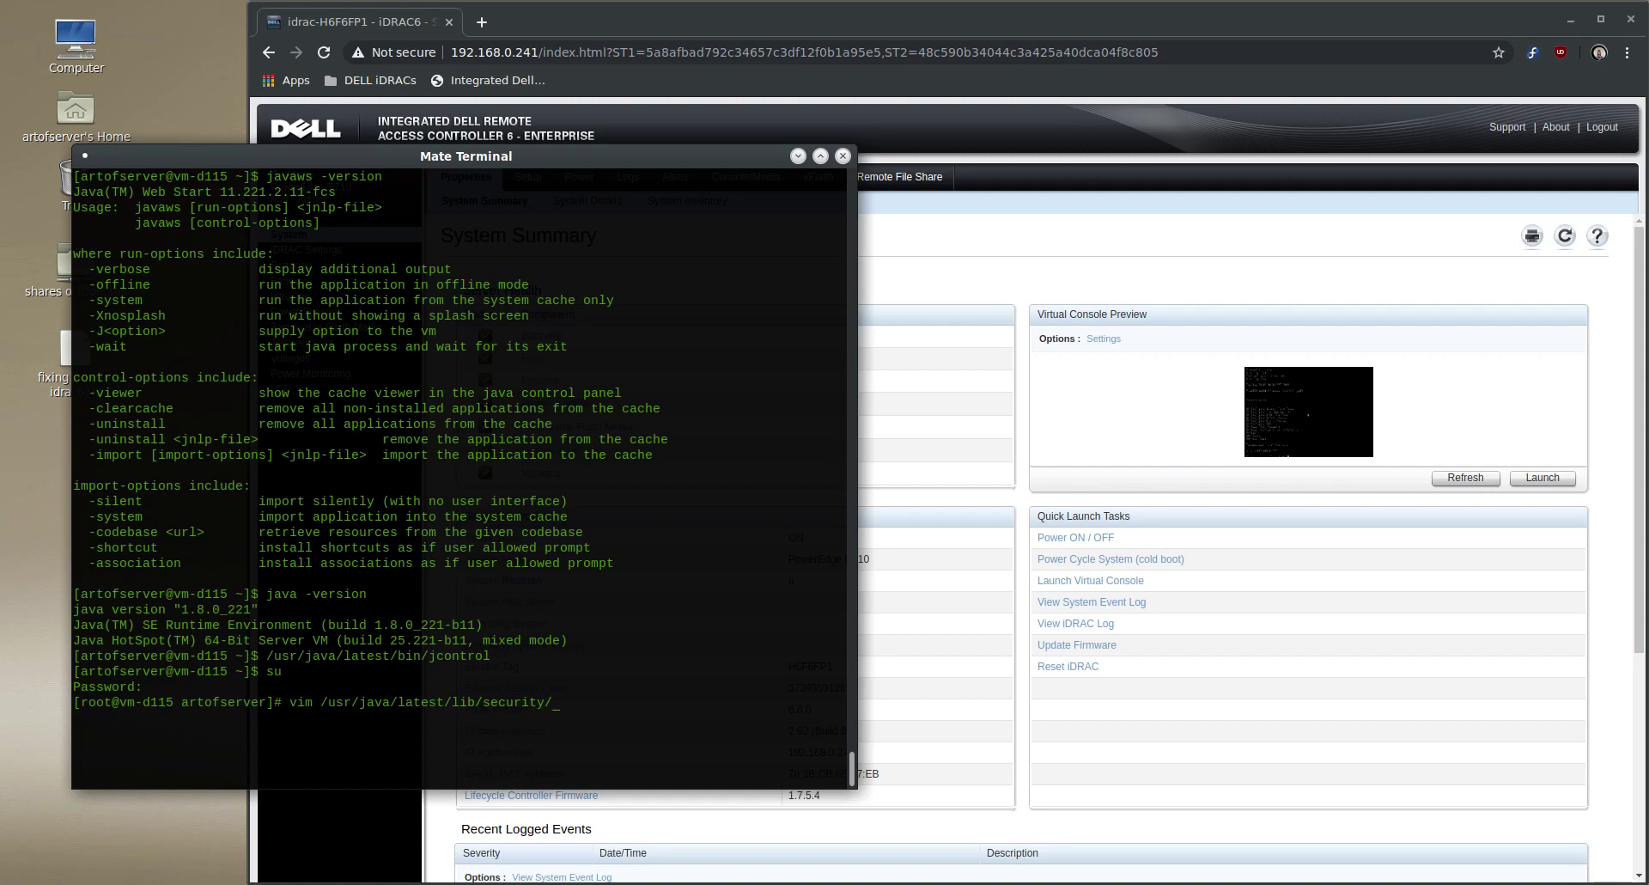
type("java.s")
key("Tab")
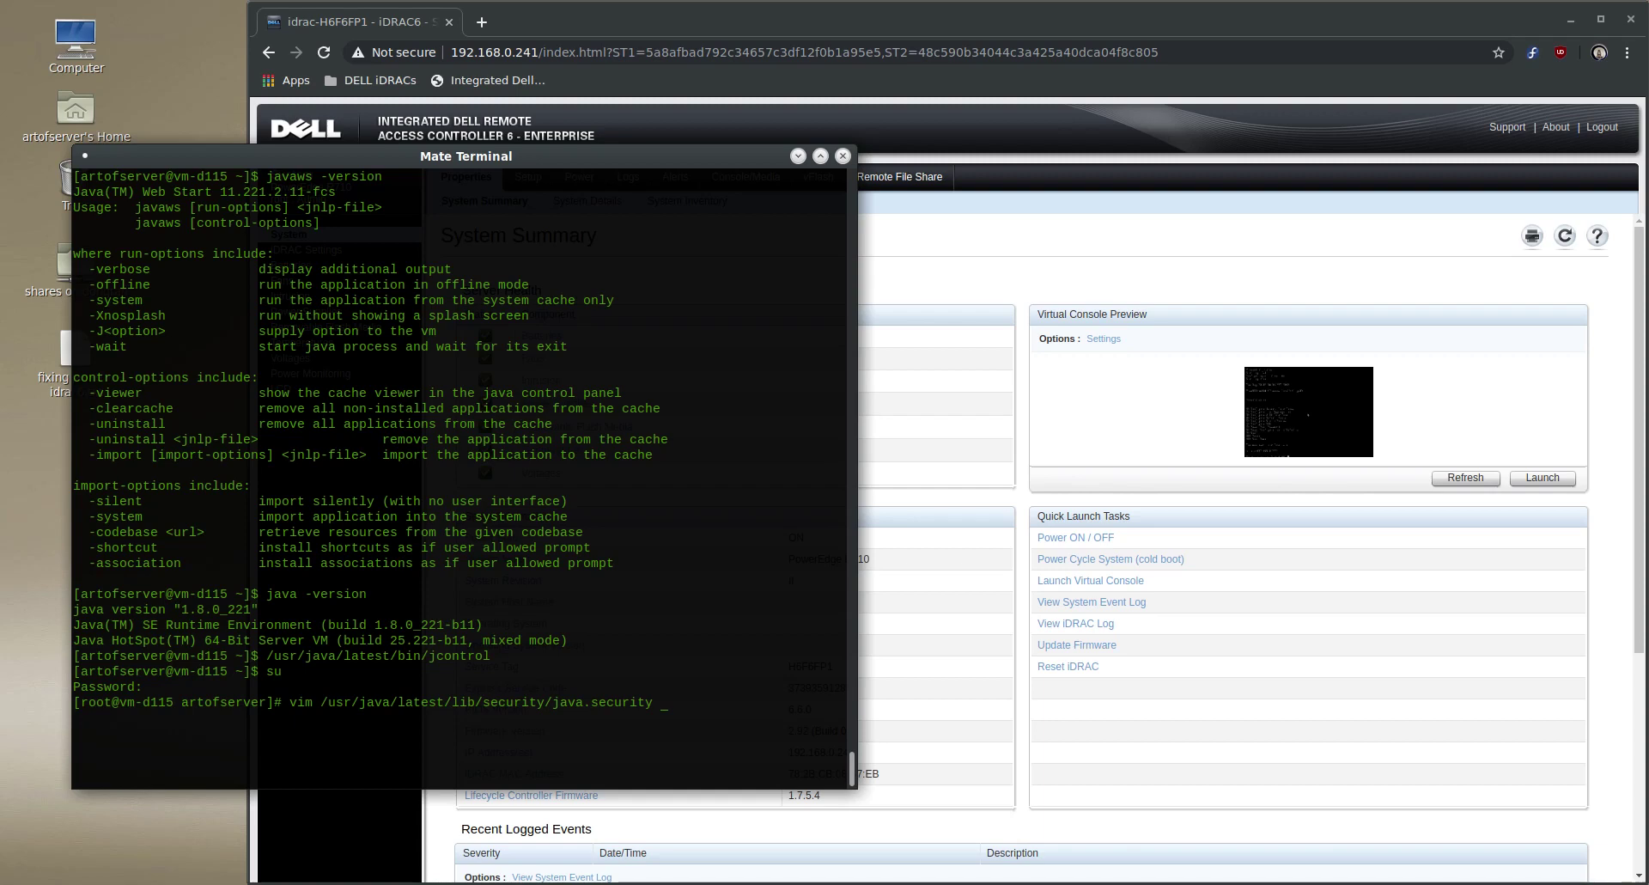
key("Return")
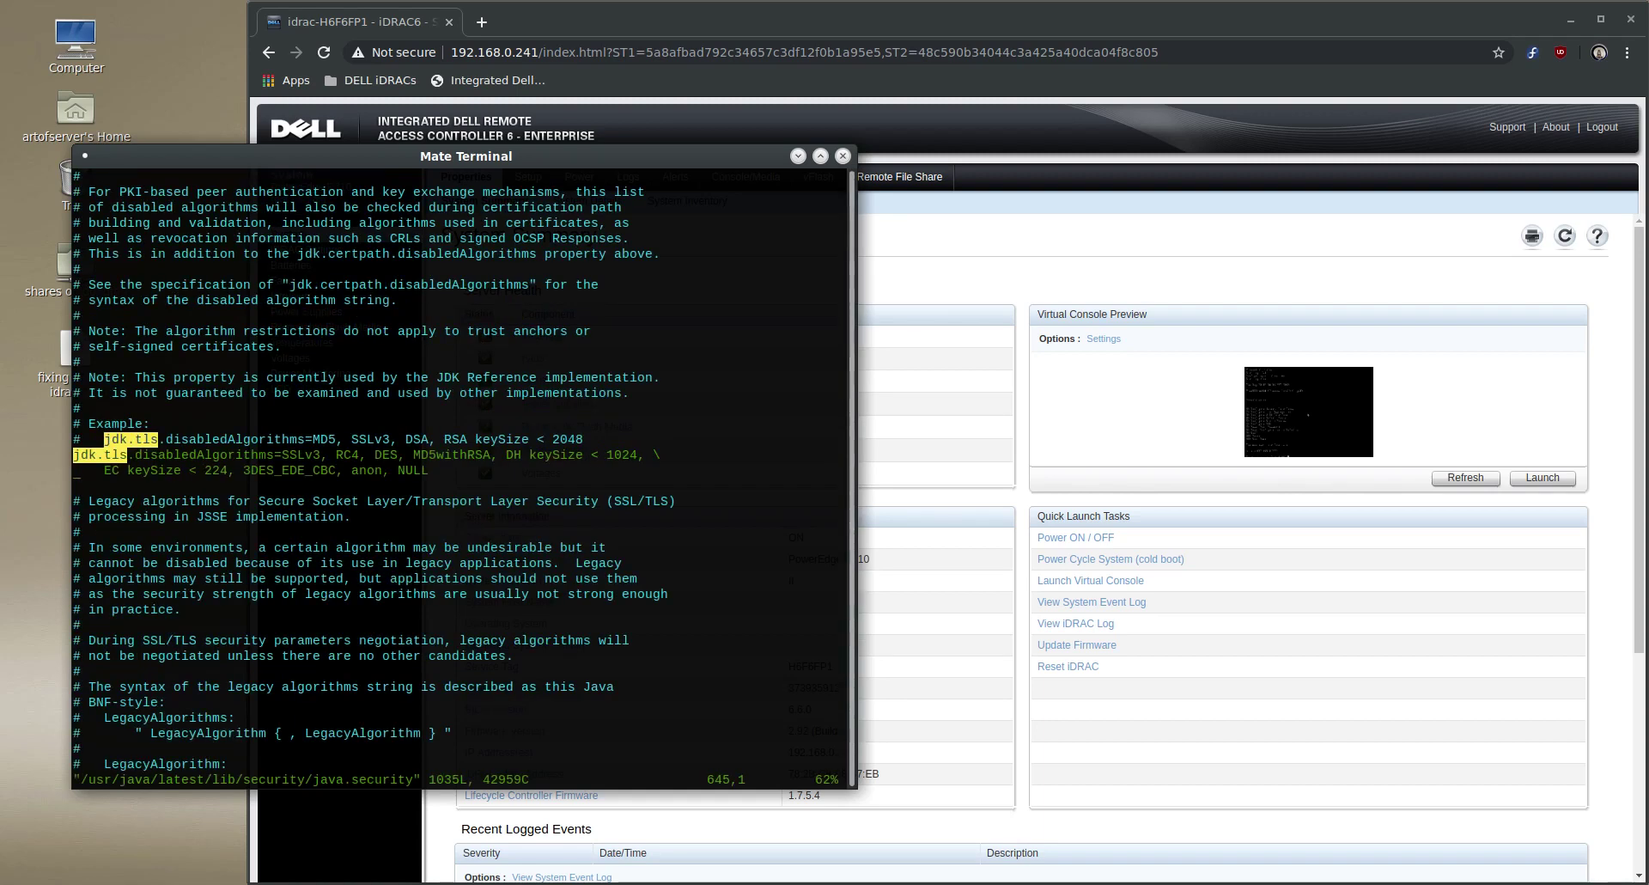
Step: Duplicate the active two-line jdk.tls.disabledAlgorithms setting directly beneath the commented example
key("Up")
left_click(282, 439)
left_click(361, 454)
key("h")
key("h")
key("h")
key("h")
key("h")
key("h")
key("h")
key("h")
key("h")
key("h")
key("h")
key("h")
key("h")
key("h")
key("h")
key("h")
key("2")
key("p")
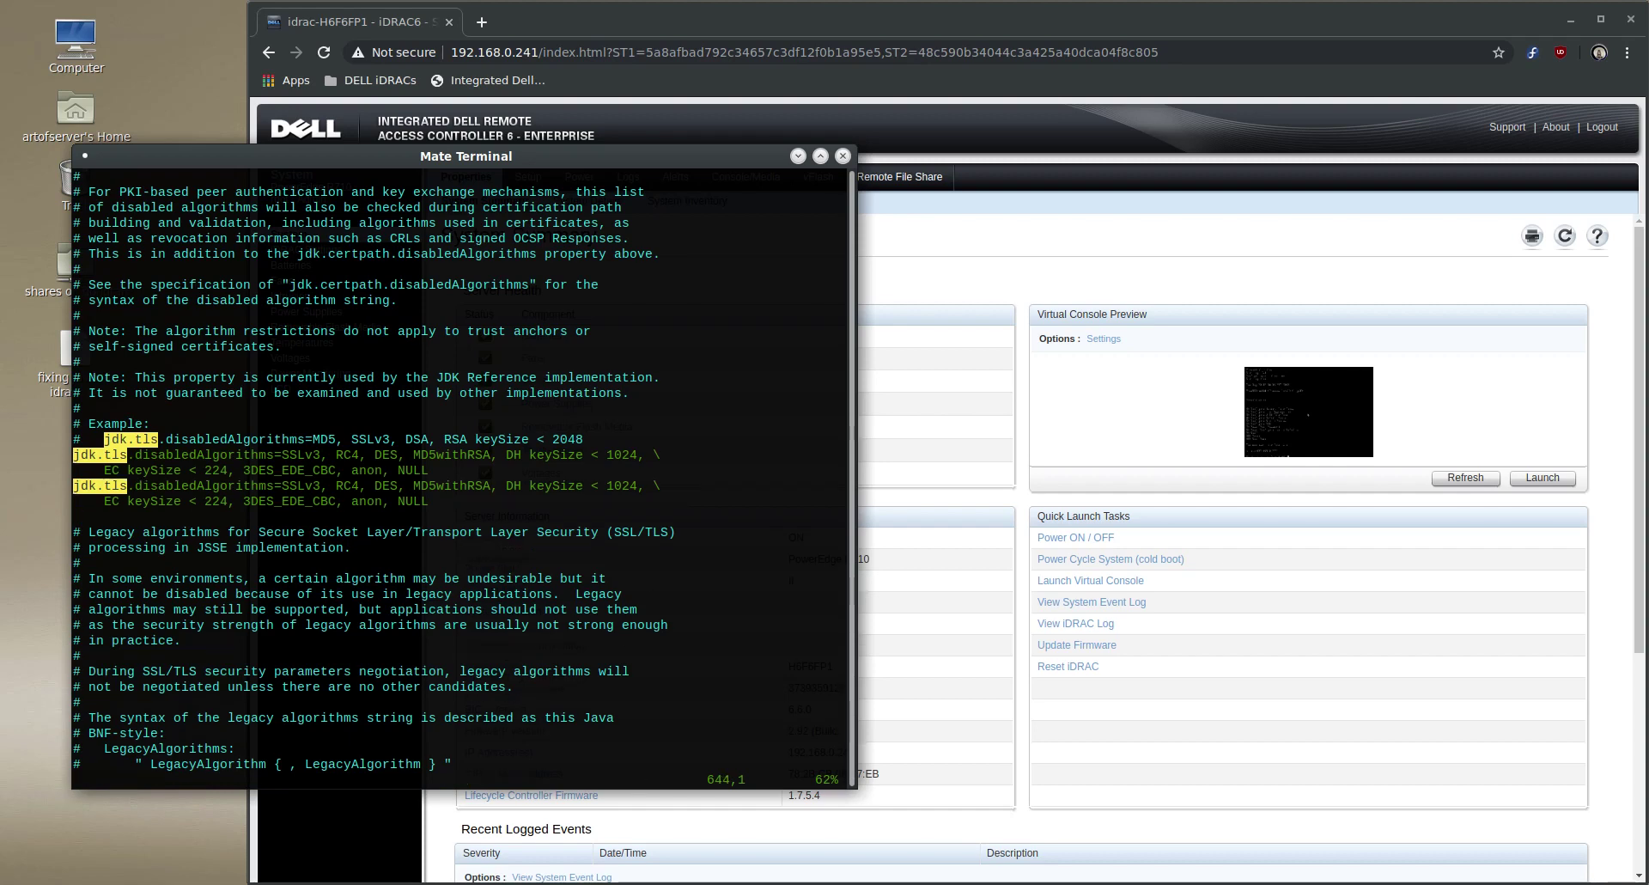
Step: Comment out both lines of the first jdk.tls.disabledAlgorithms copy with #, leaving the duplicate active
type("i#")
key("Escape")
key("j")
key("period")
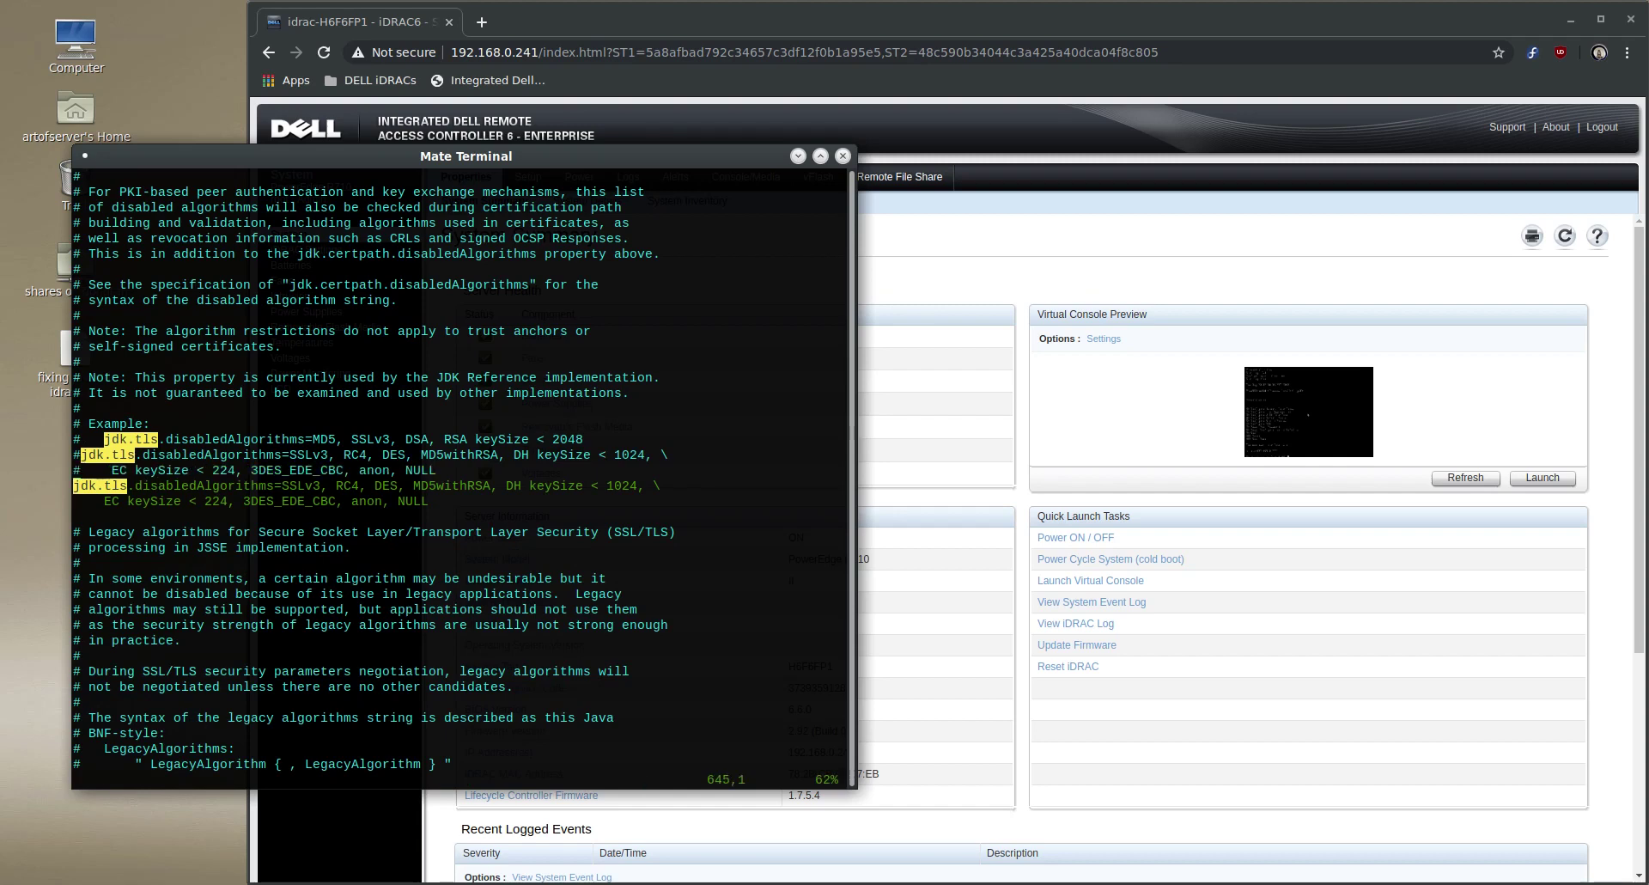
Step: Write the commented-out copy to java.security and delete RC4 from the active jdk.tls.disabledAlgorithms list
type(":w")
key("Return")
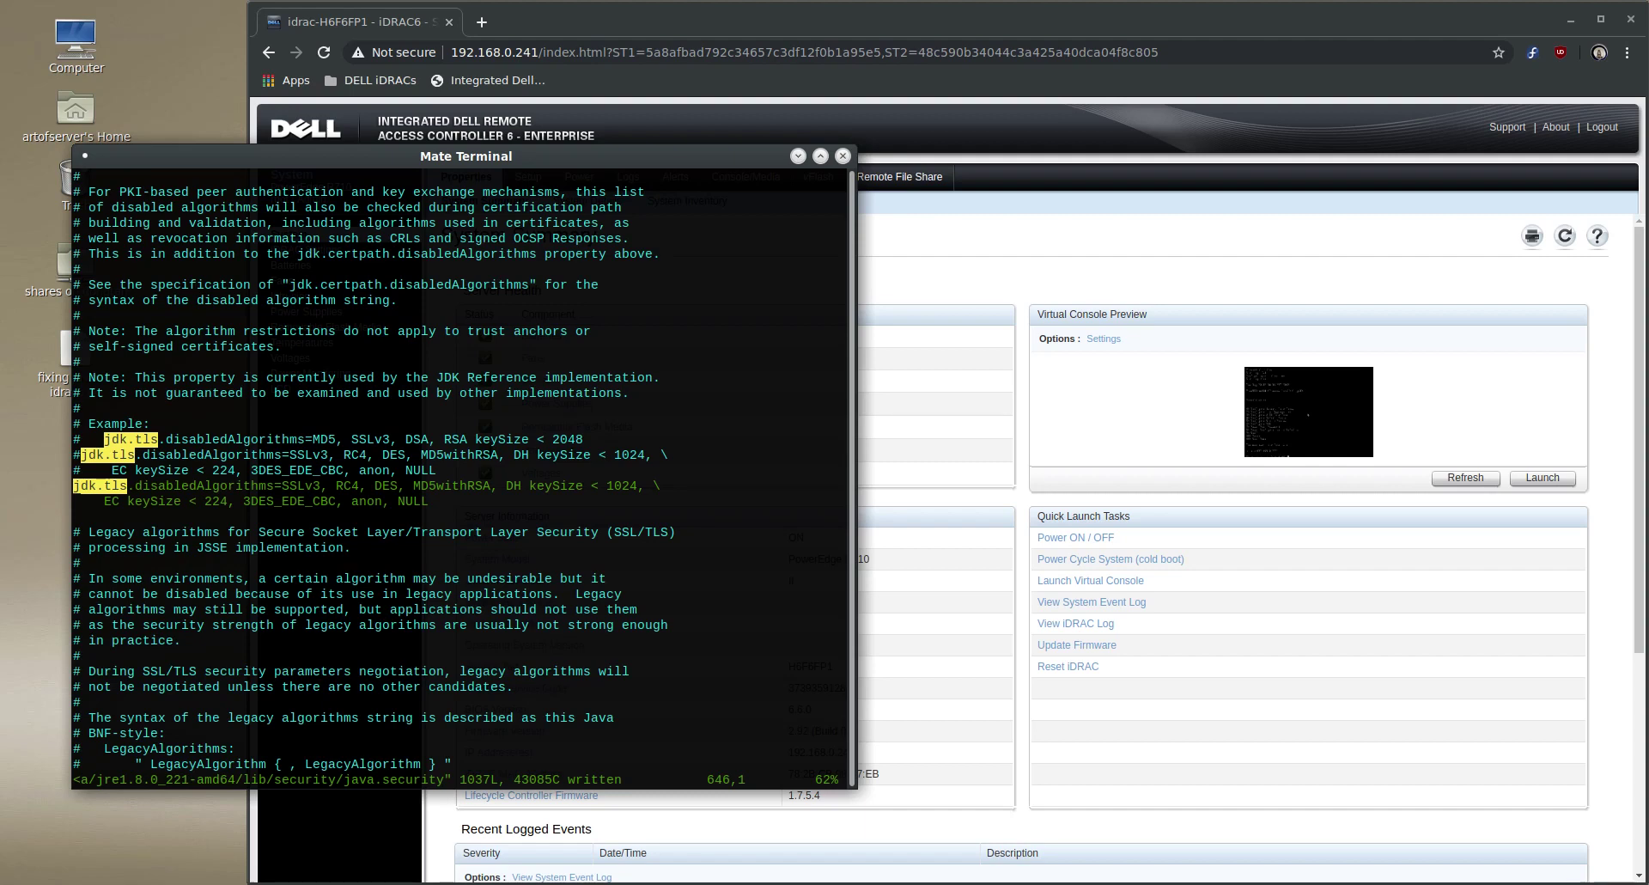
key("l")
key("l")
key("l")
key("l")
key("l")
key("l")
key("l")
key("l")
key("l")
key("l")
key("l")
key("l")
key("l")
key("l")
key("l")
key("l")
key("l")
key("l")
key("l")
key("l")
key("x")
key("x")
key("x")
key("x")
key("x")
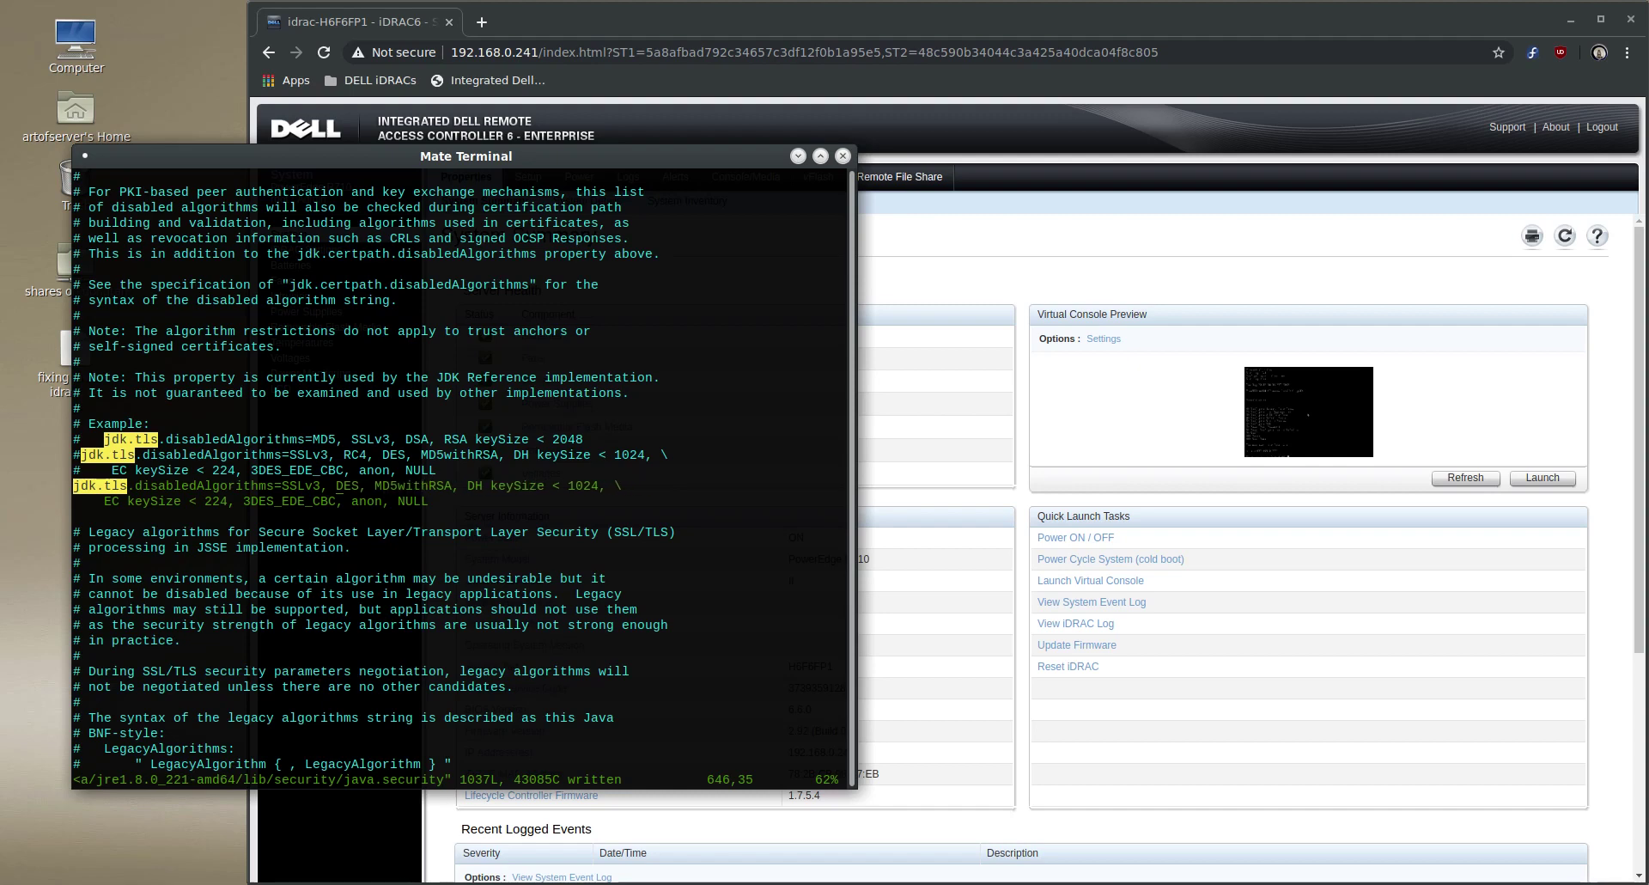
Step: Save java.security, quit vim and clear the terminal screen
type(":wq")
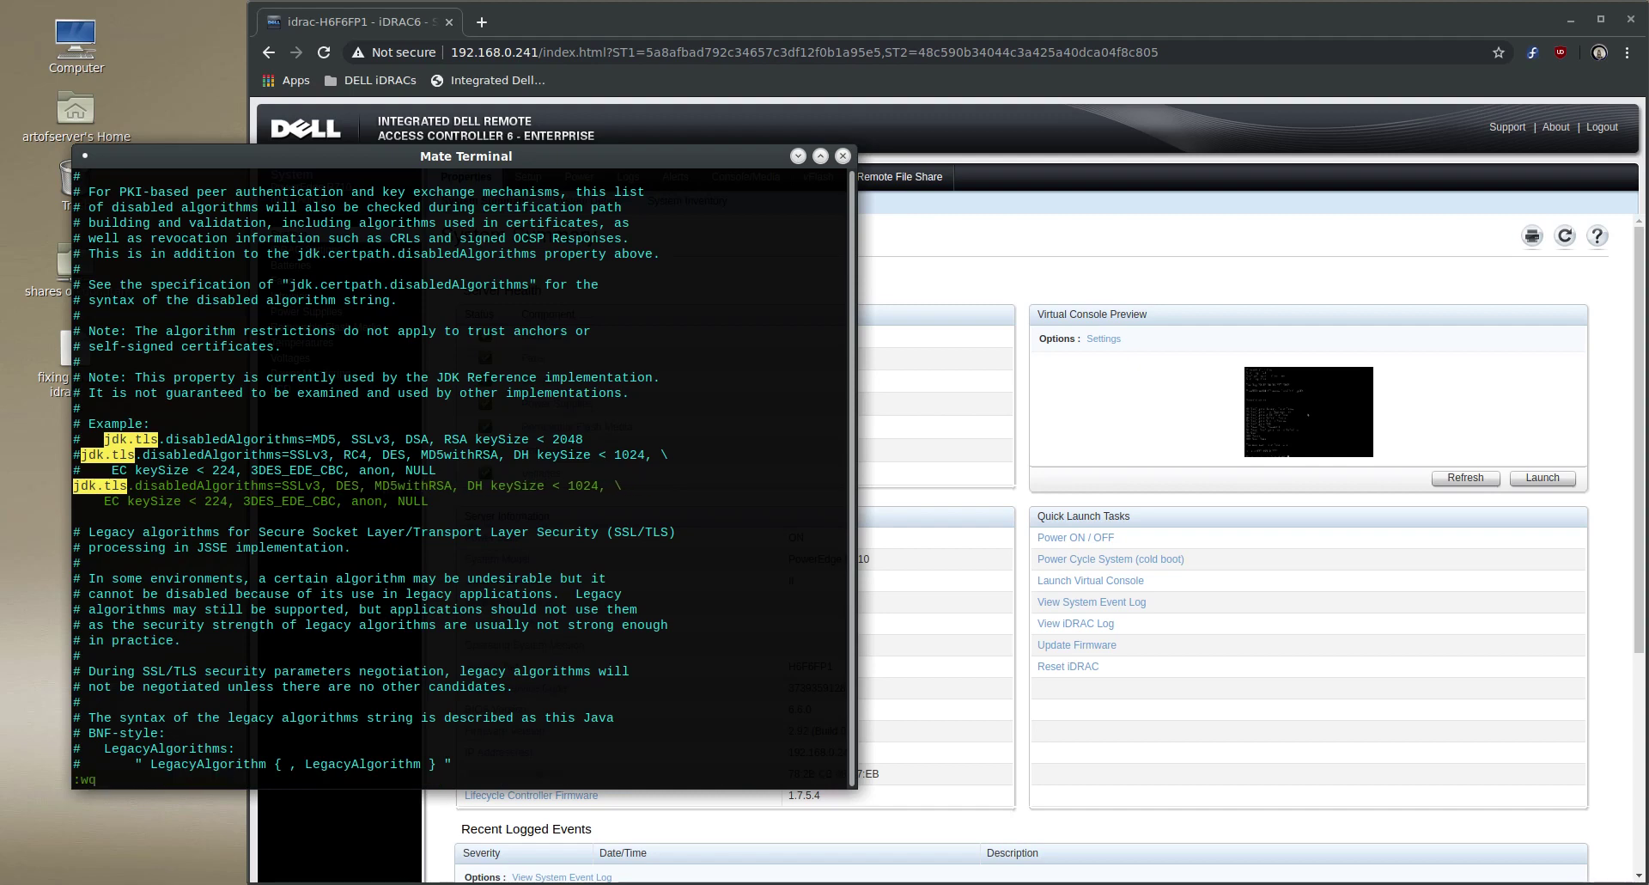
key("Return")
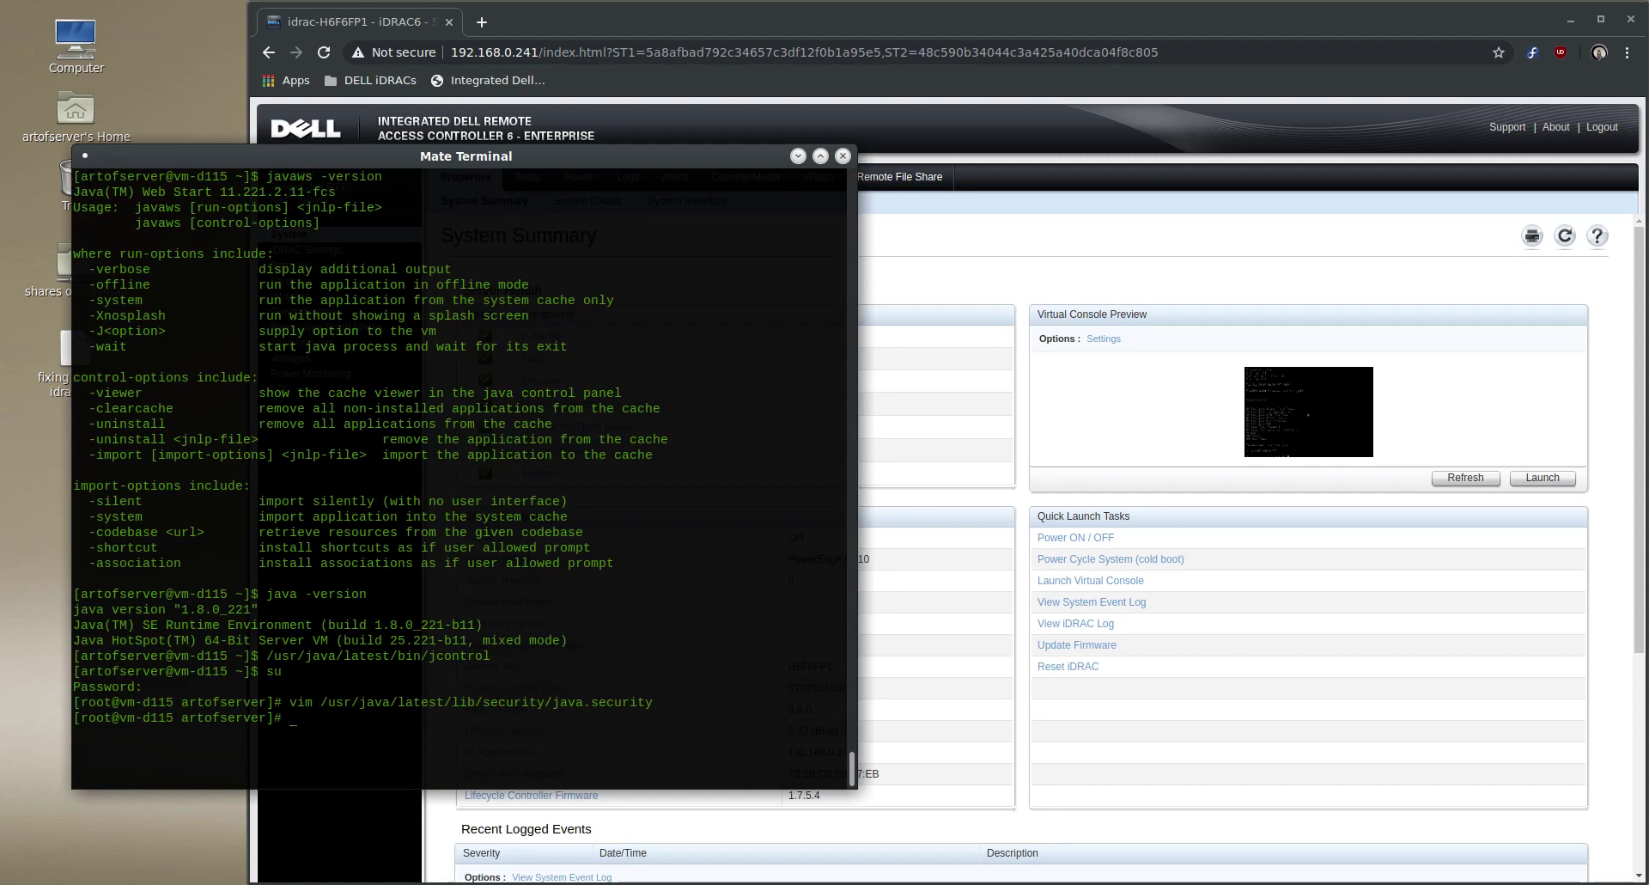
key("ctrl+l")
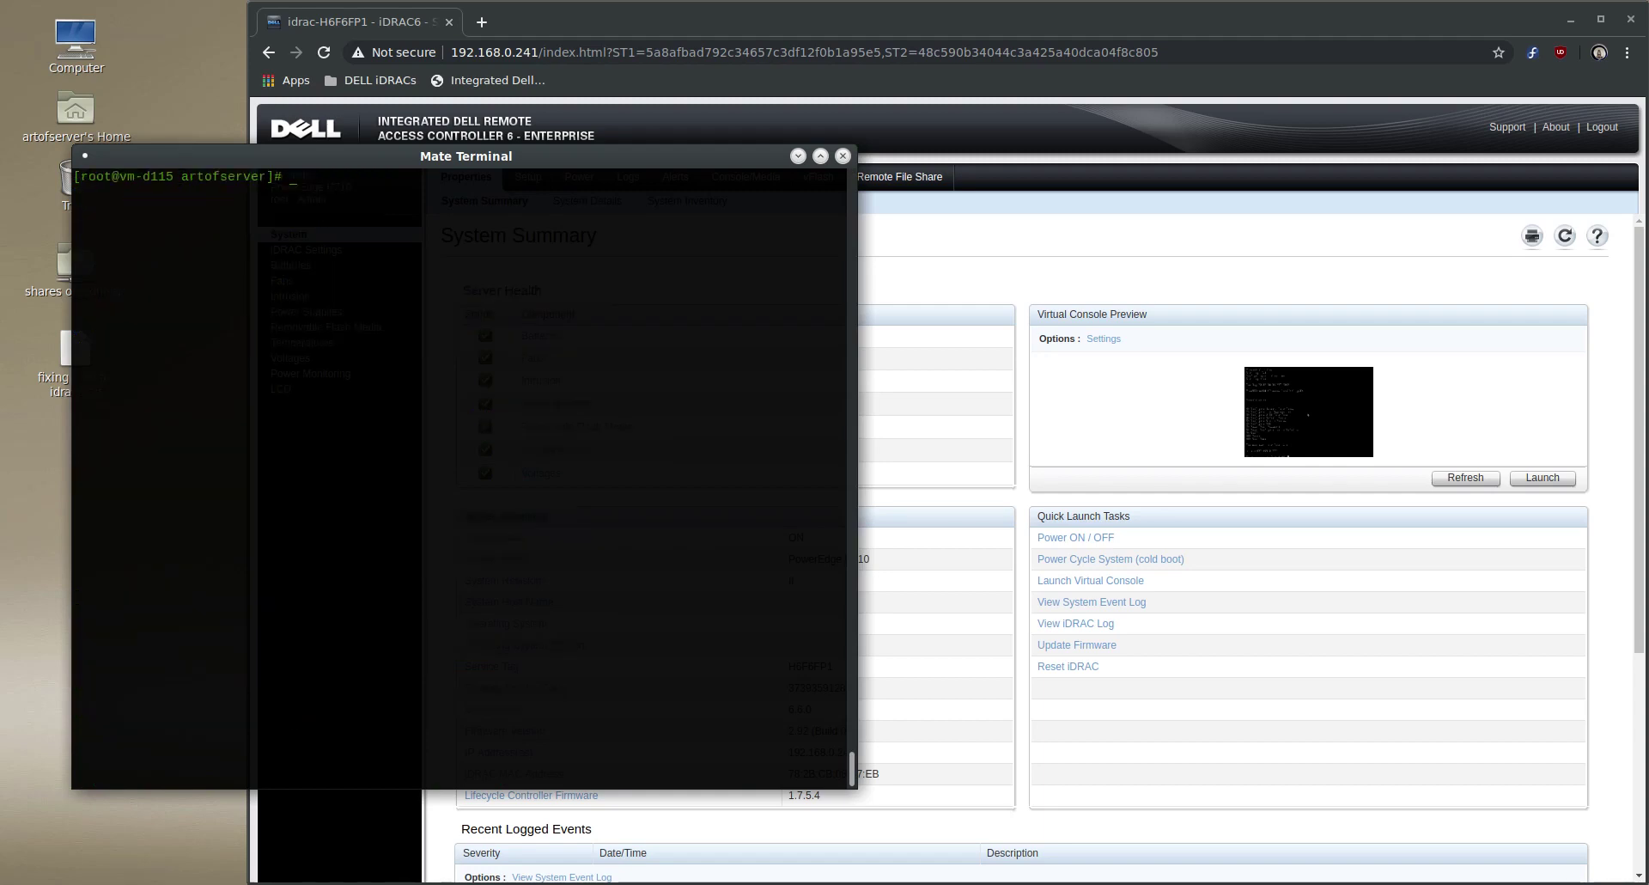
Step: Launch the virtual console from the iDRAC page in the browser, open the downloaded viewer file and continue past the untrusted website warning
left_click(1542, 477)
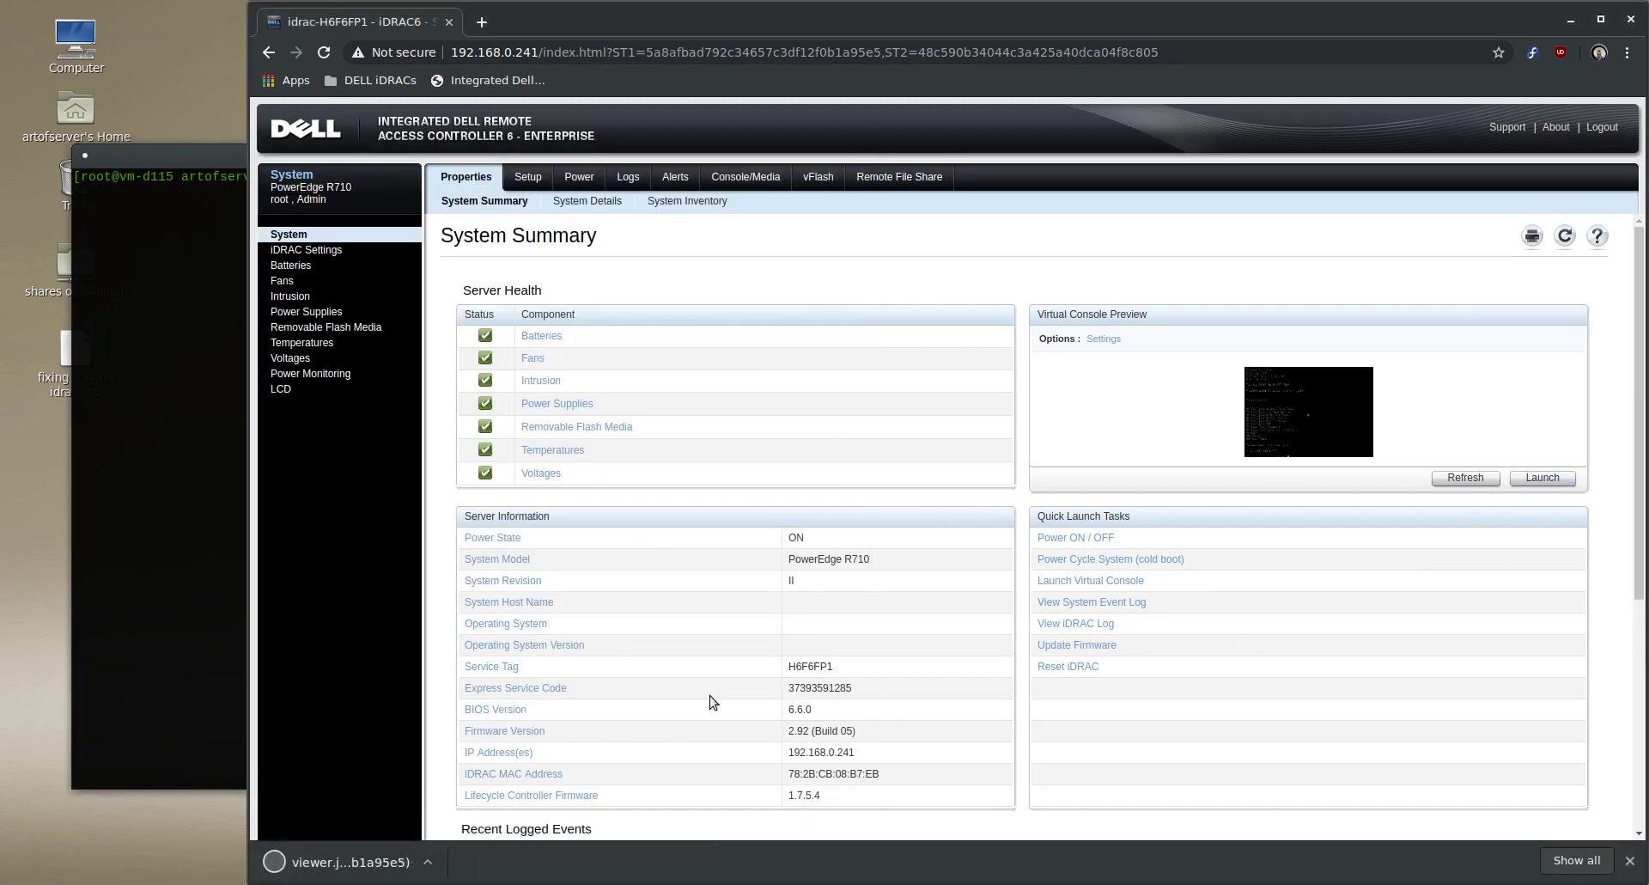
left_click(348, 874)
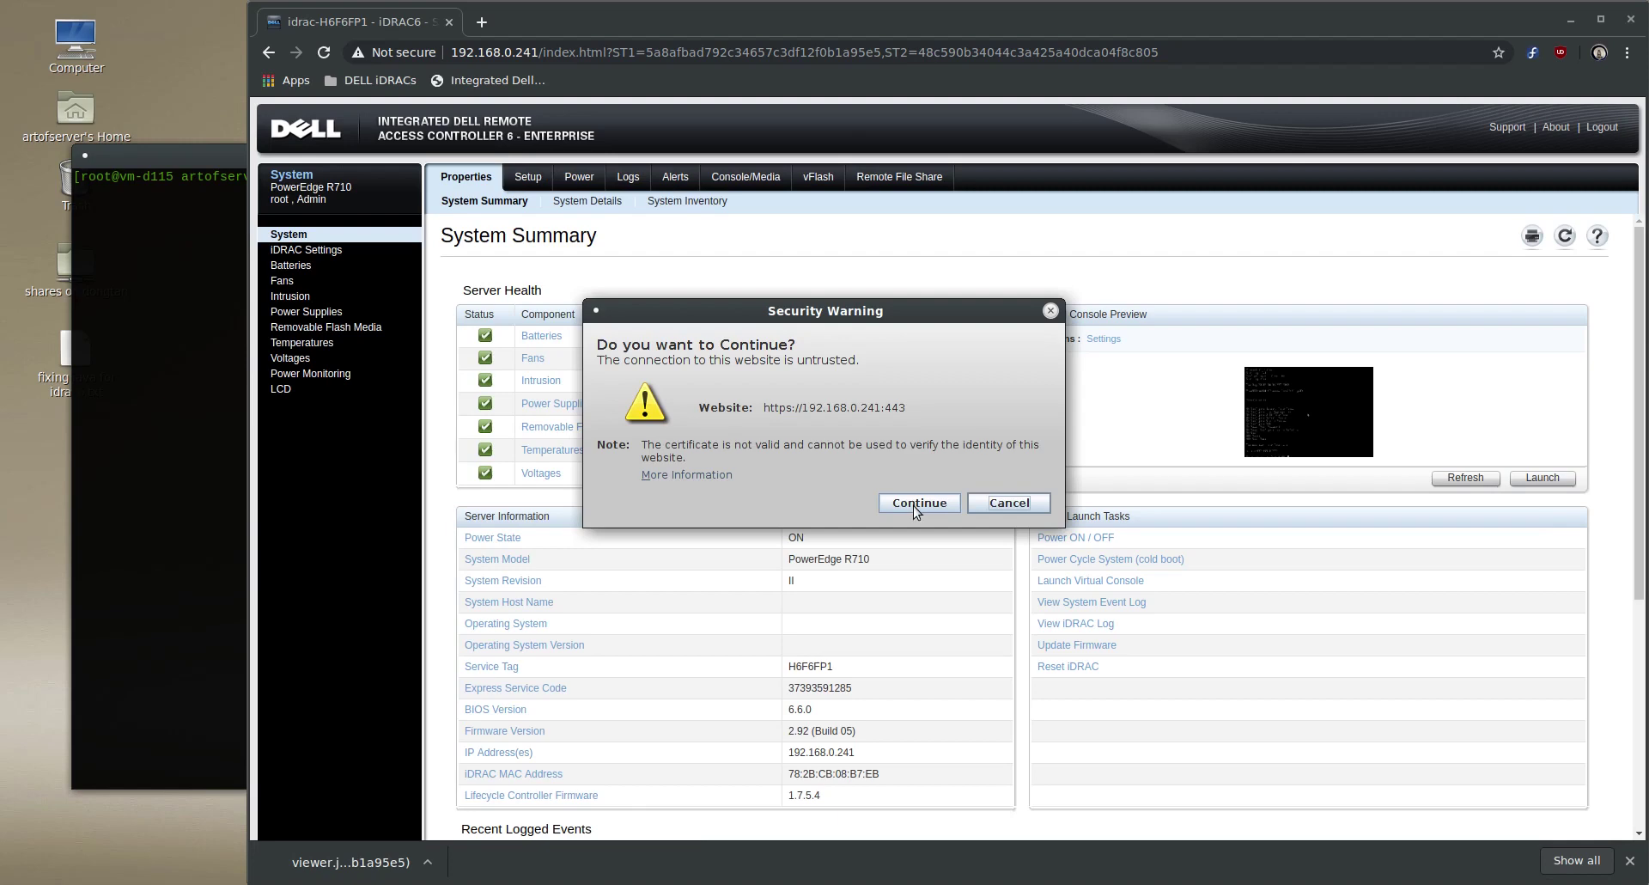
left_click(915, 504)
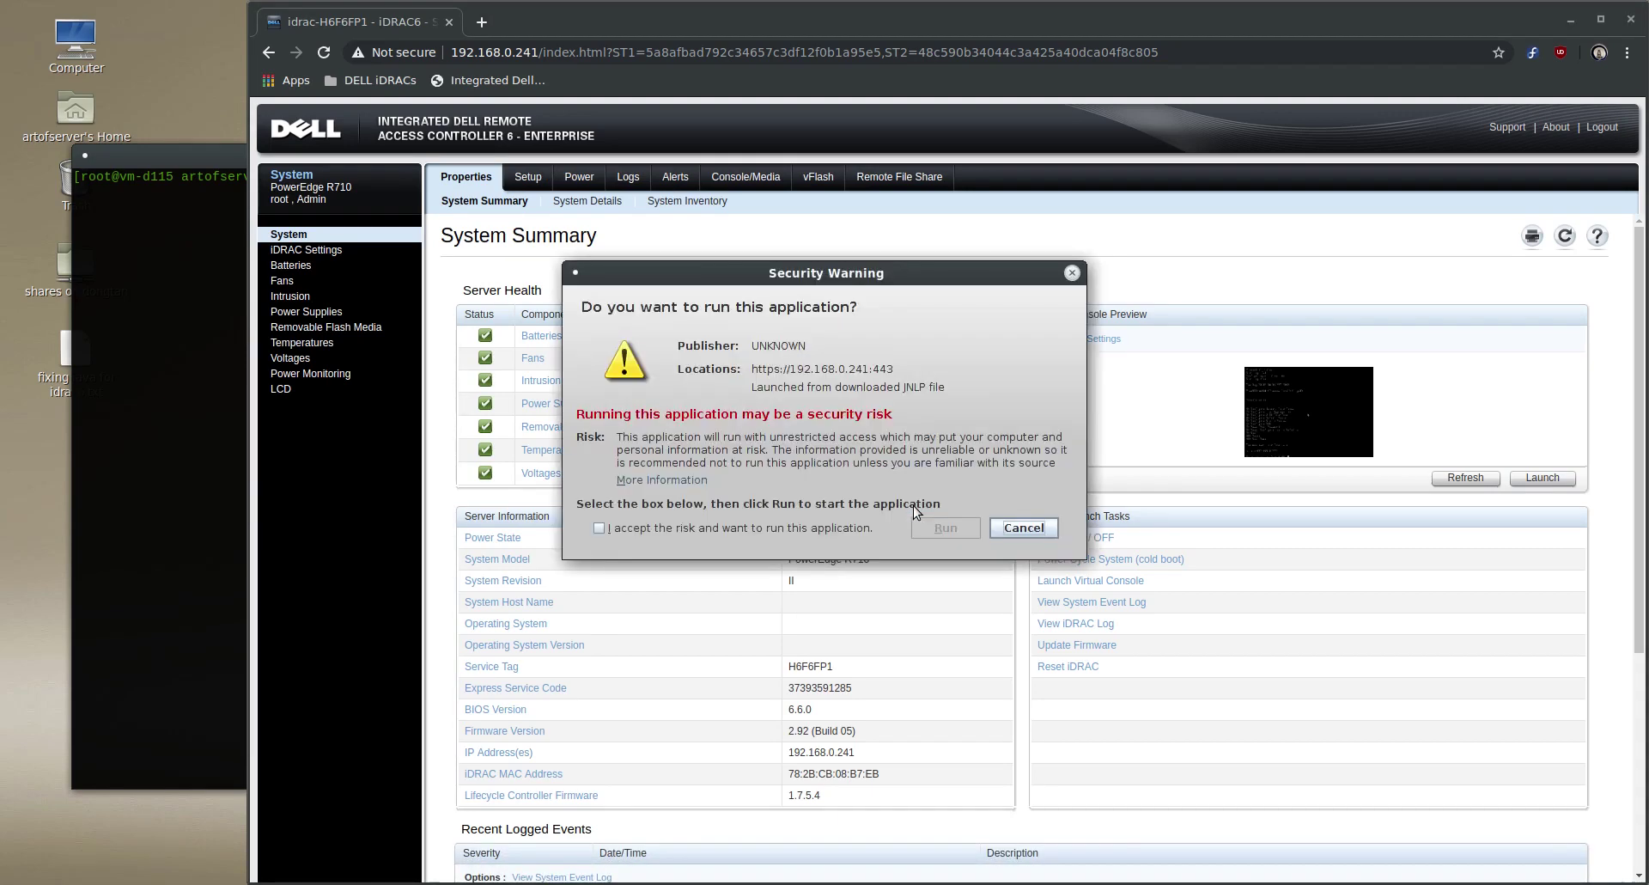
Step: Accept the security risk, run the console application and reposition its window away from the screen corner, over the iDRAC page
left_click(712, 527)
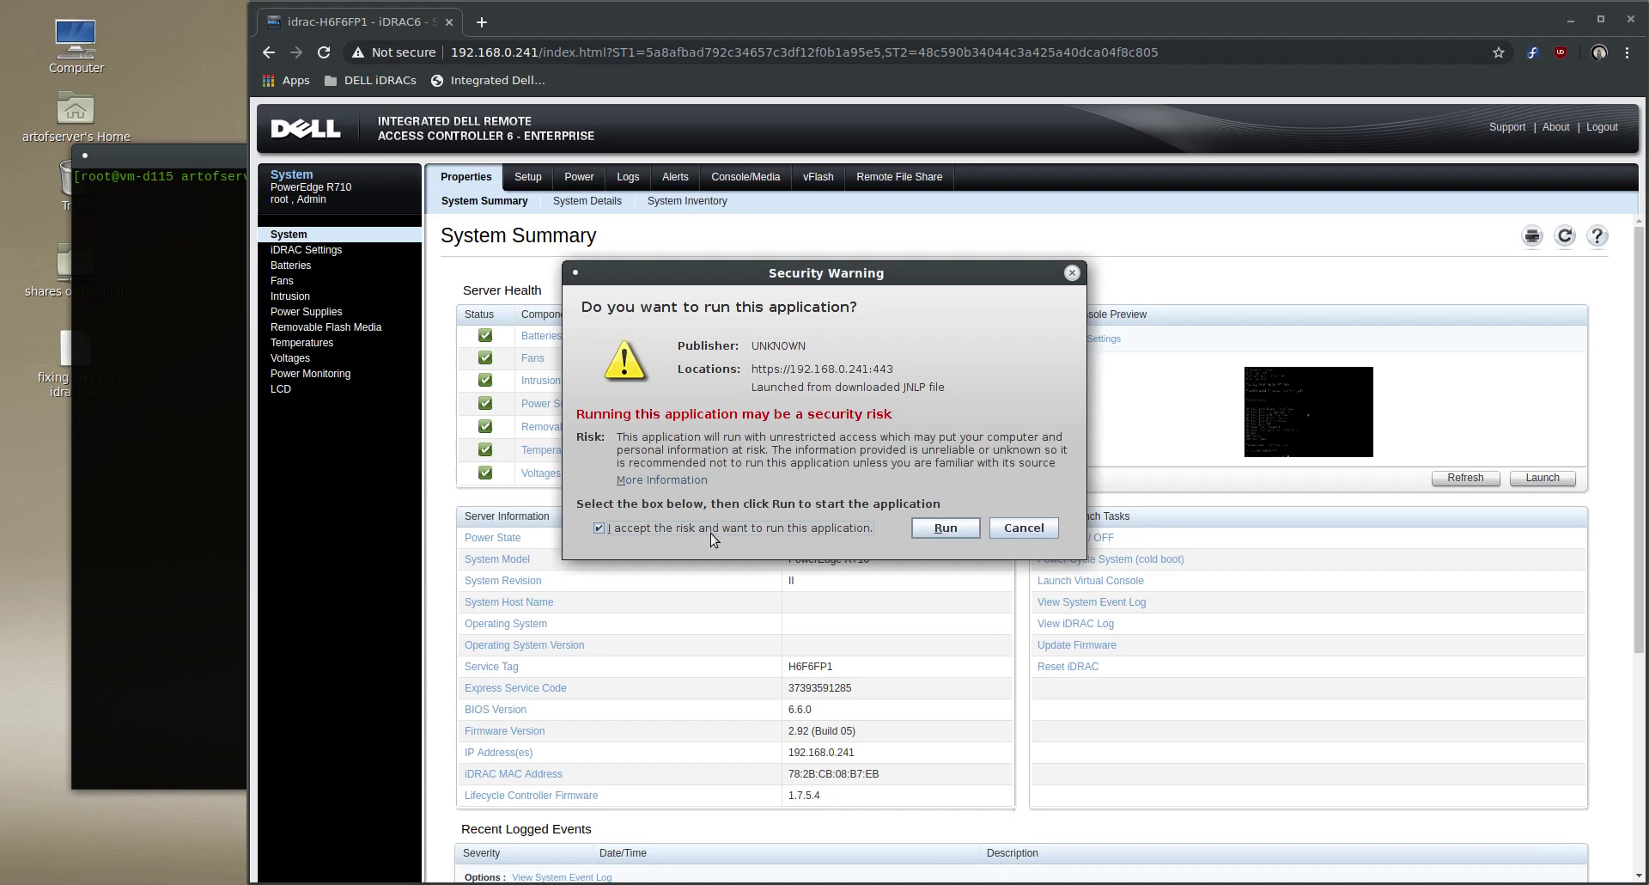
left_click(939, 533)
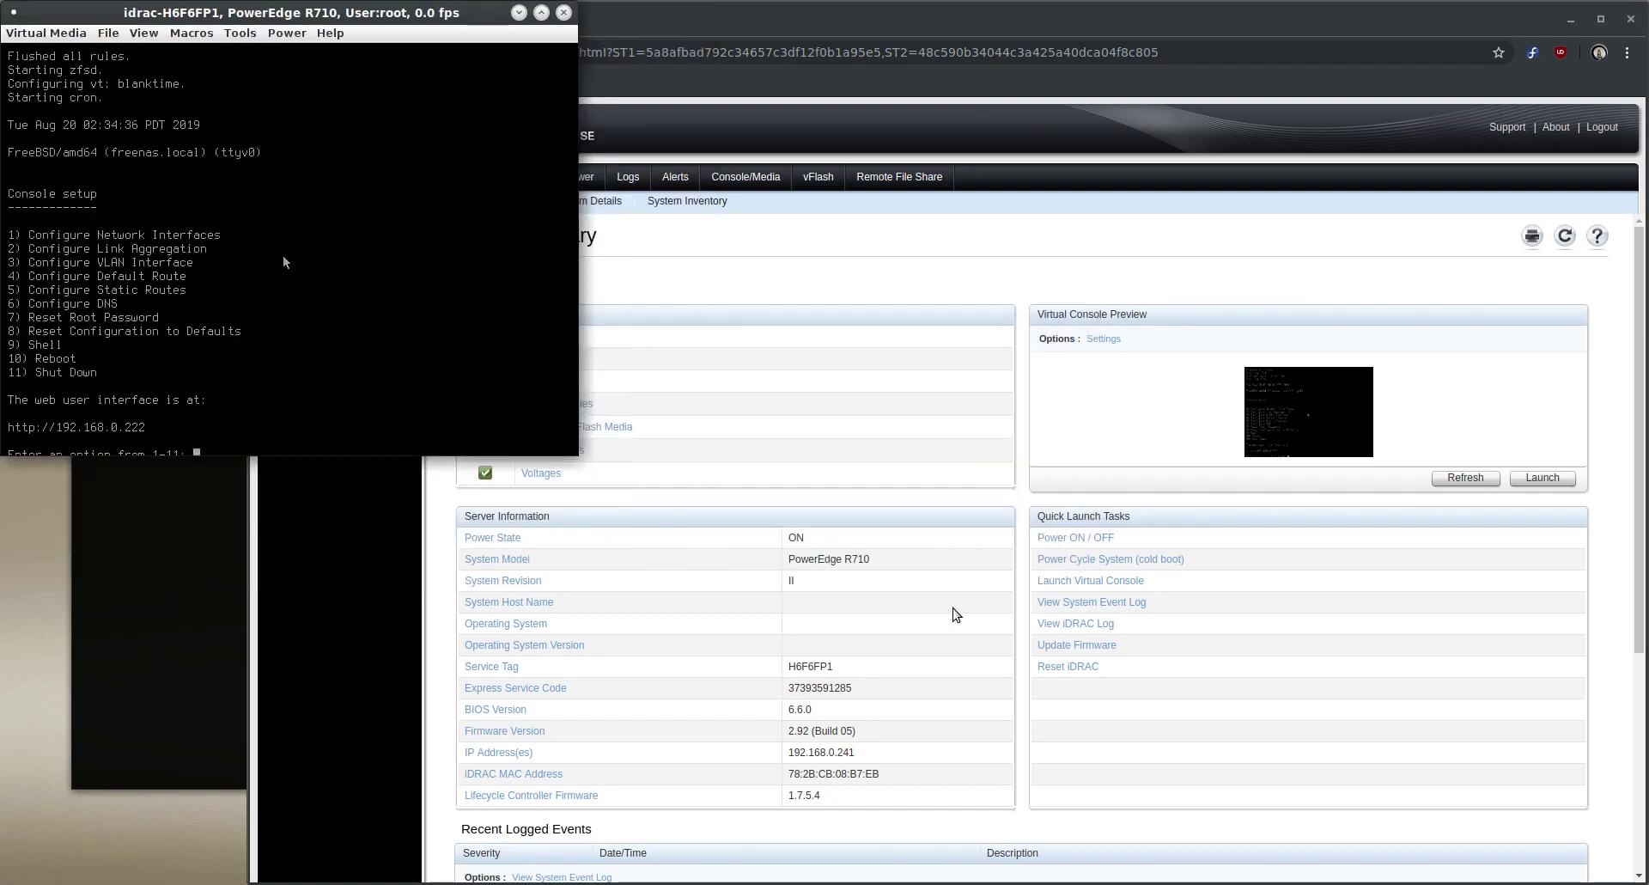
left_click_drag(445, 14, 947, 193)
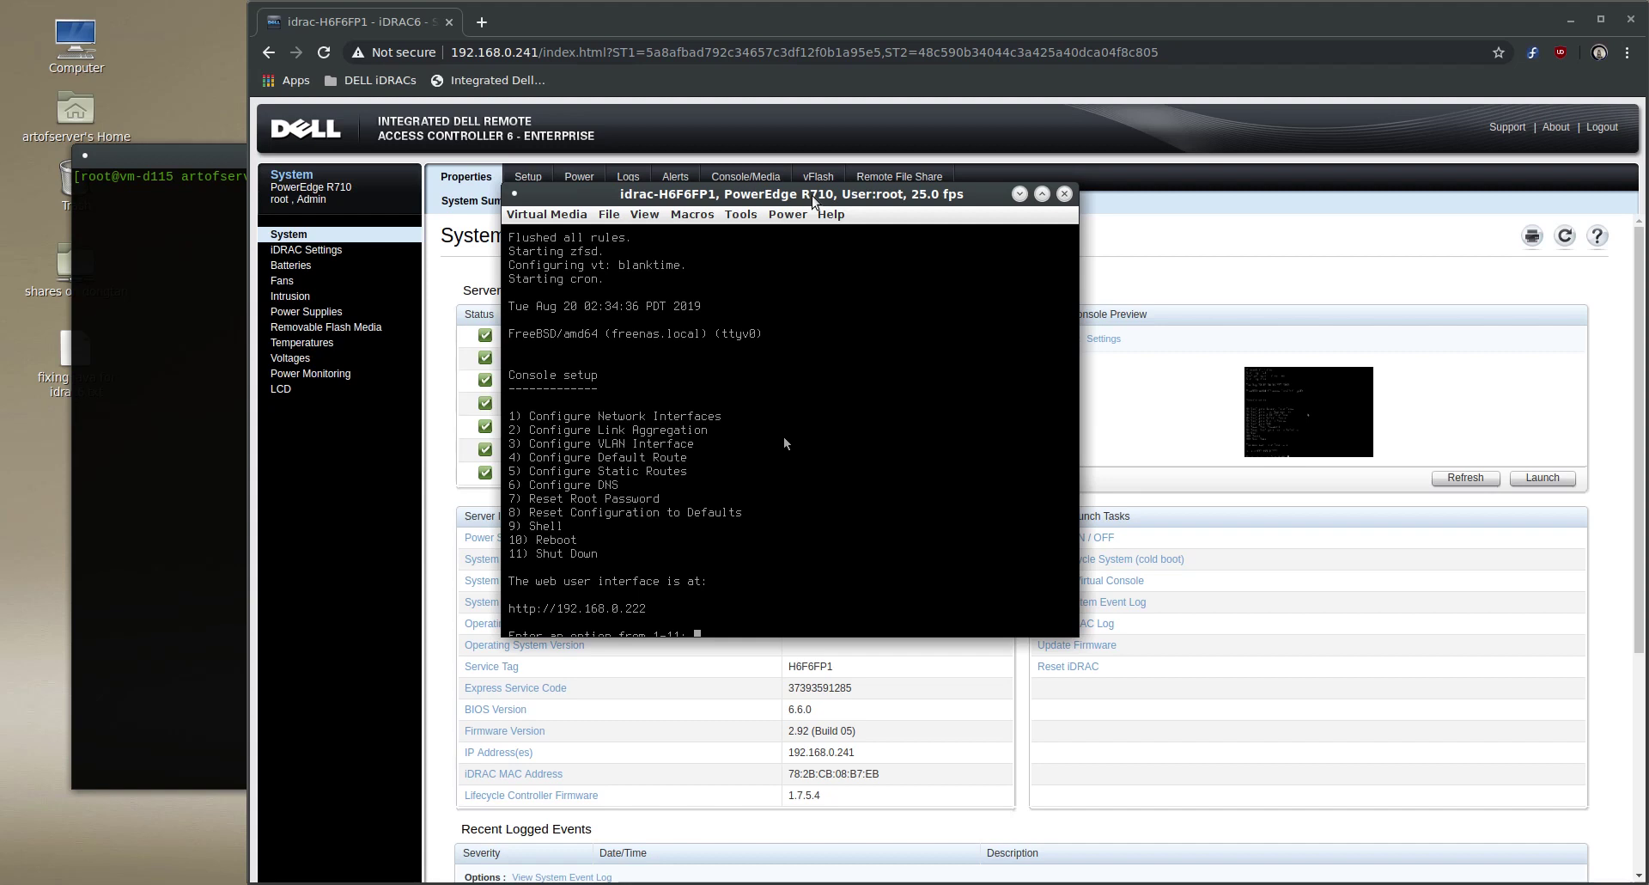
left_click_drag(812, 199, 466, 208)
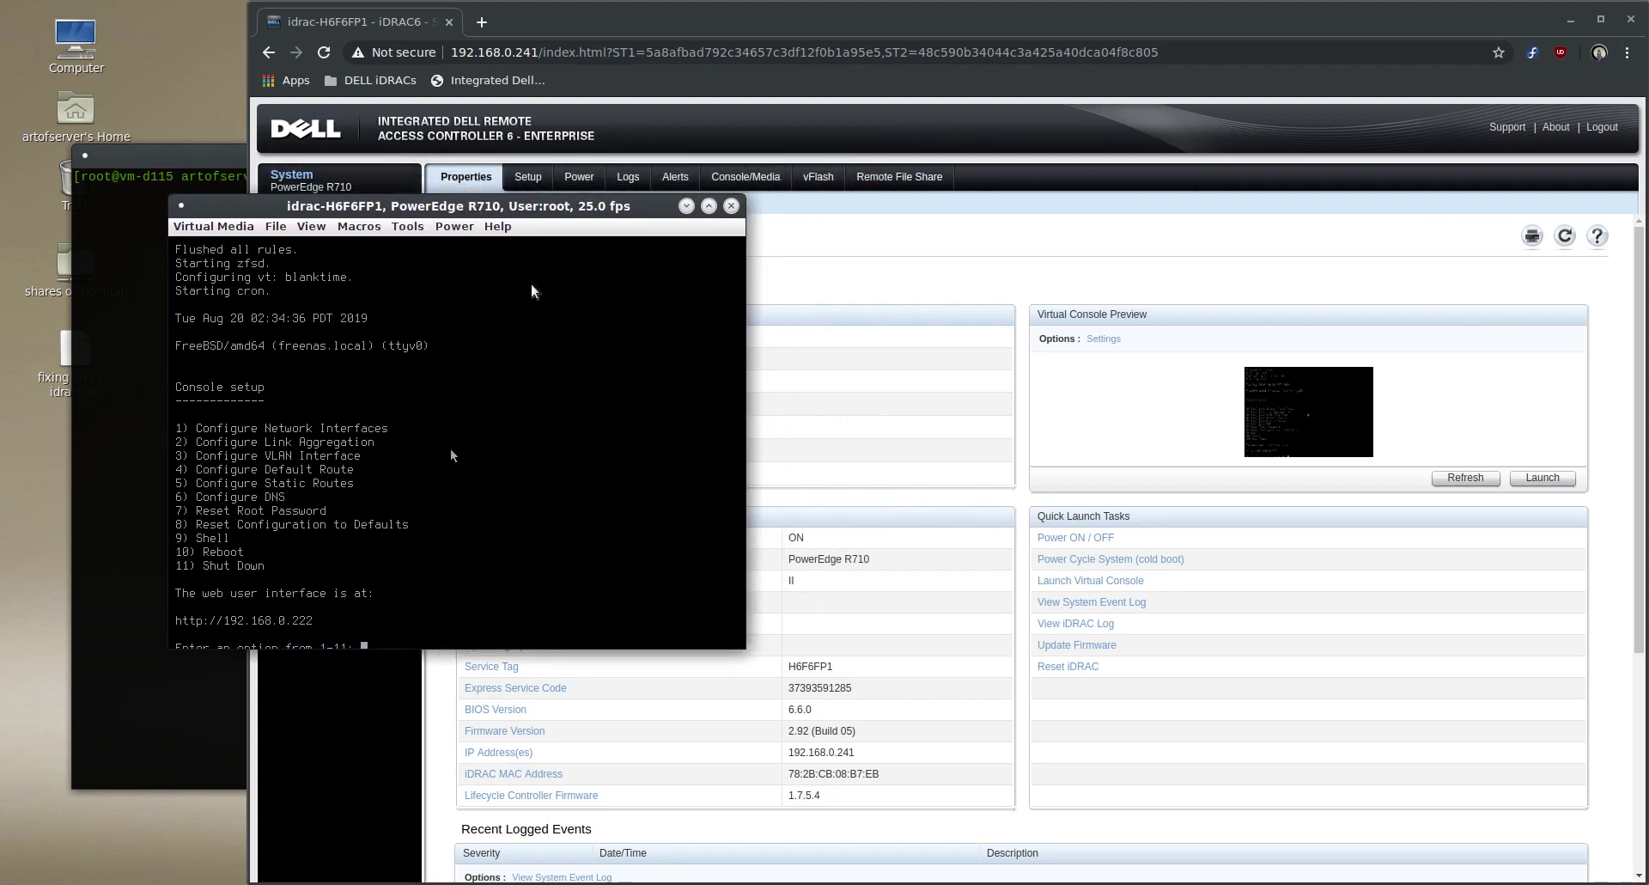